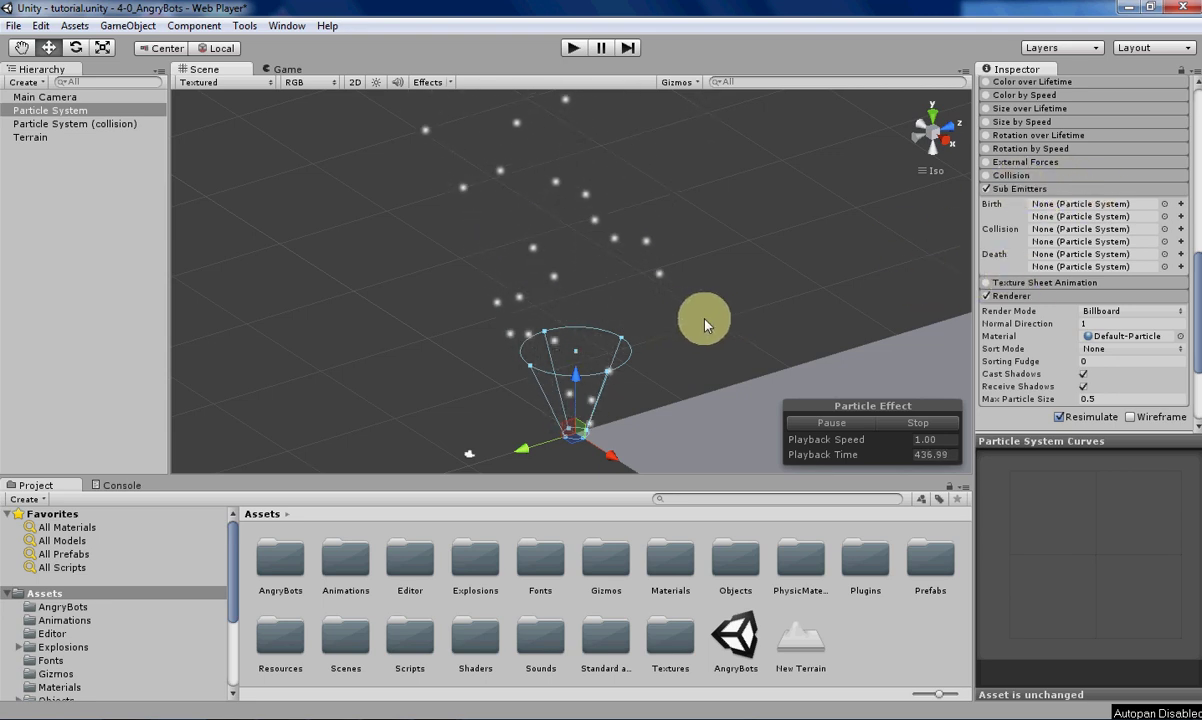
Frame the Terrain object in the scene and examine its hills up close.
middle_click_drag(705, 323, 603, 222)
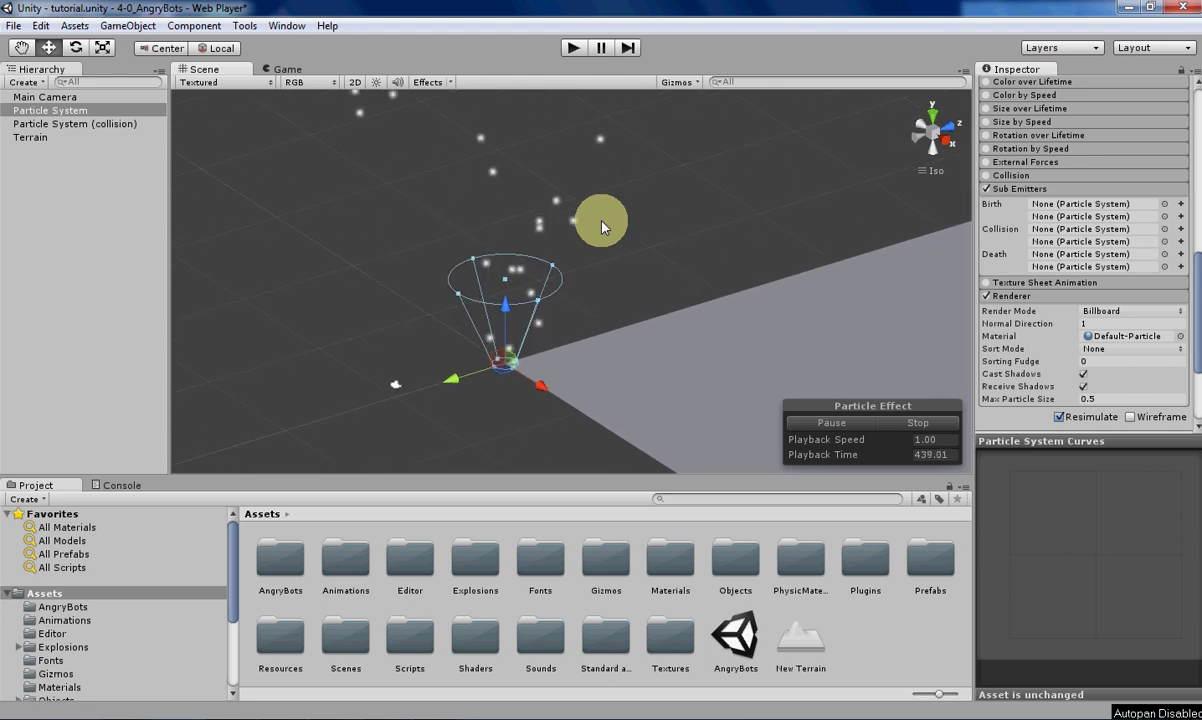
double_click(42, 137)
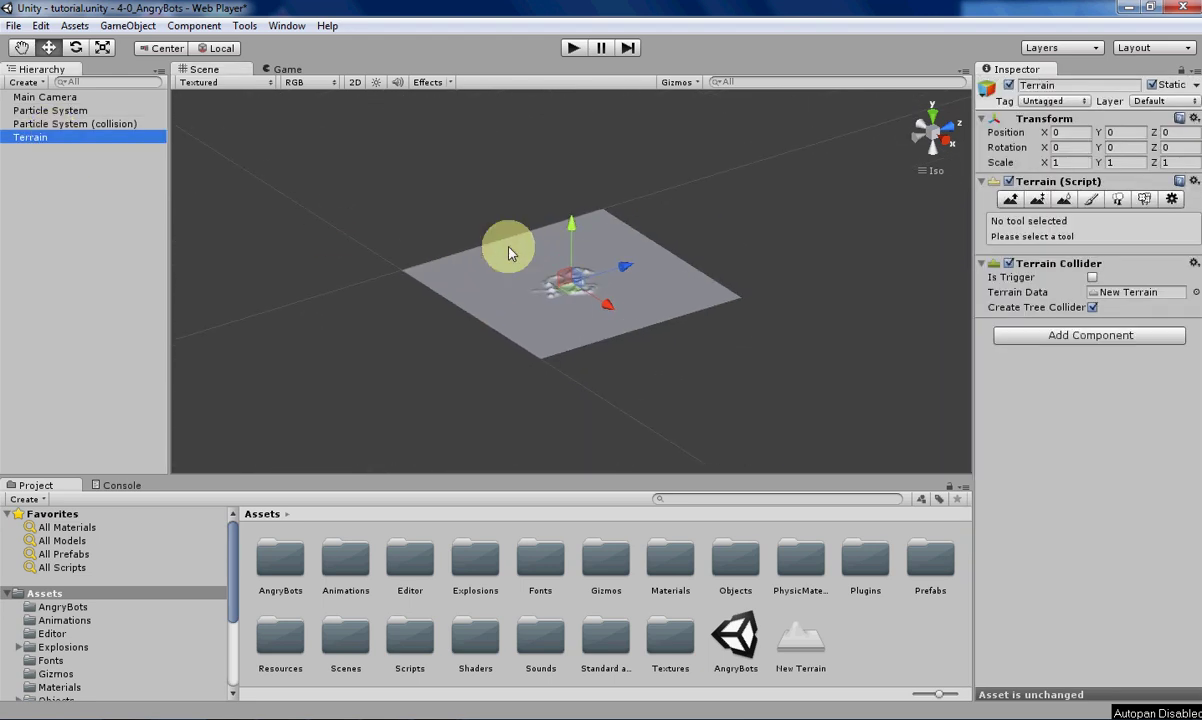
scroll(508, 253, "up", 15)
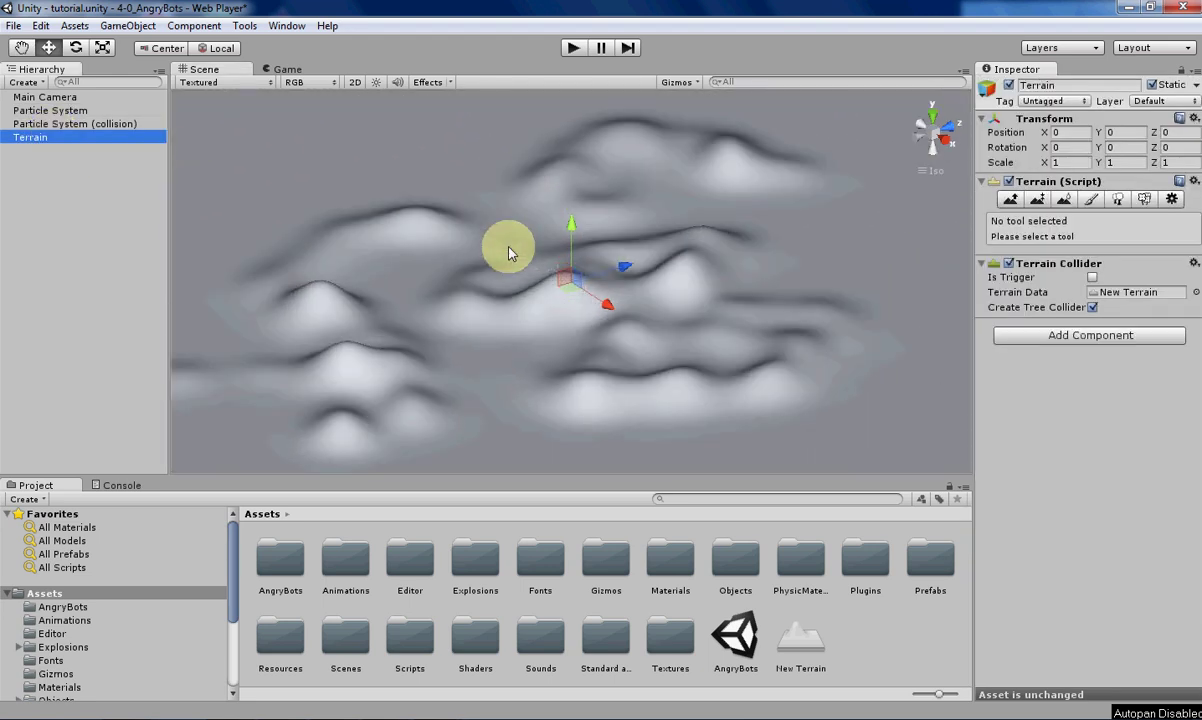
left_click_drag(508, 252, 527, 279, "alt")
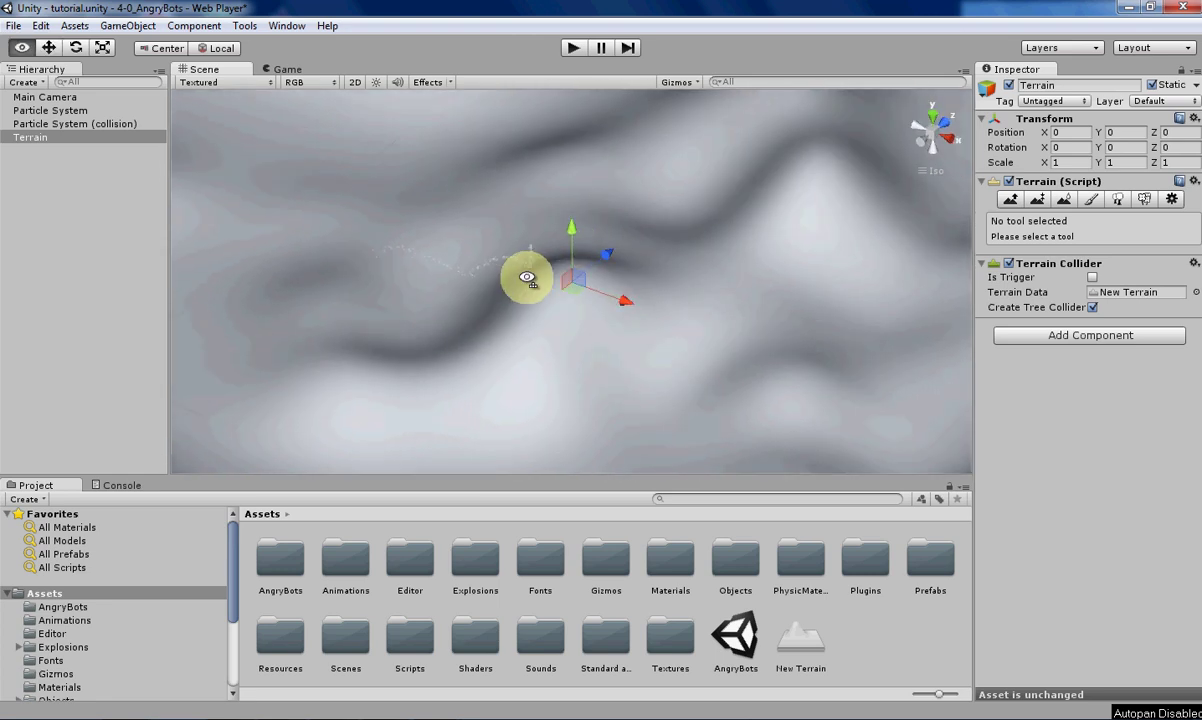
Examine how the Particle System (collision) particles flow over the terrain, and review its Collision module settings.
left_click(62, 124)
scroll(515, 255, "up", 7)
middle_click_drag(362, 190, 562, 232)
scroll(562, 232, "up", 7)
left_click_drag(563, 238, 724, 200, "alt")
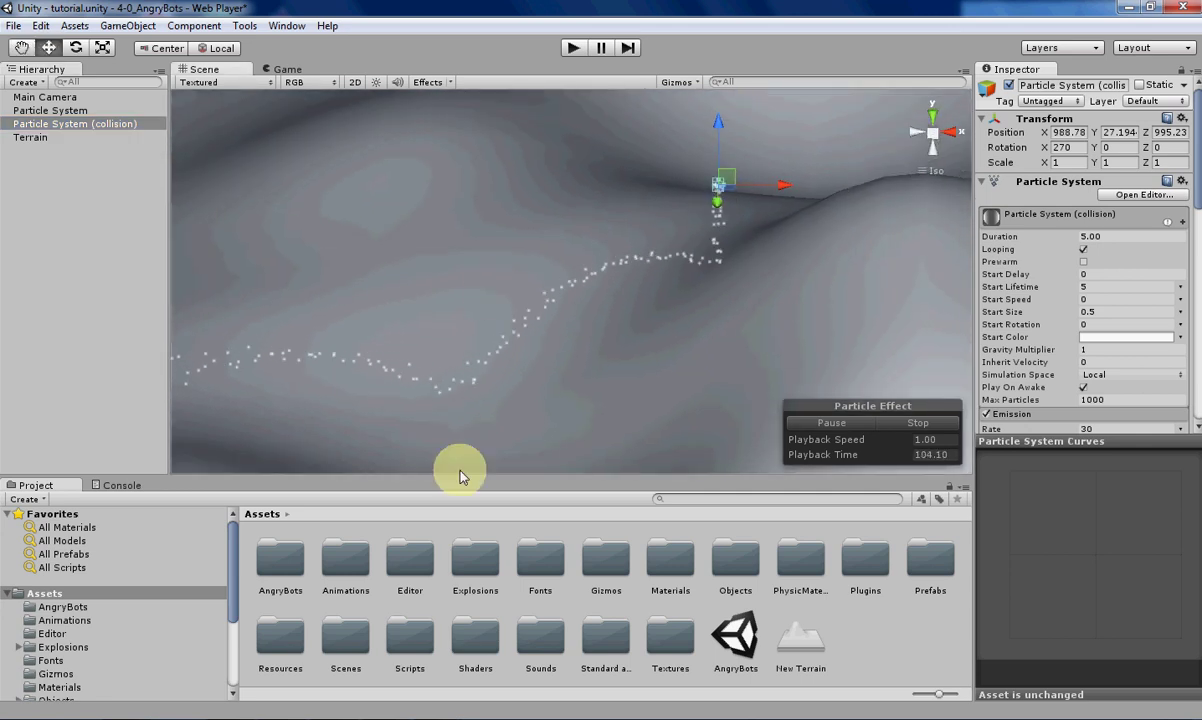
scroll(1077, 250, "down", 5)
scroll(1078, 248, "down", 6)
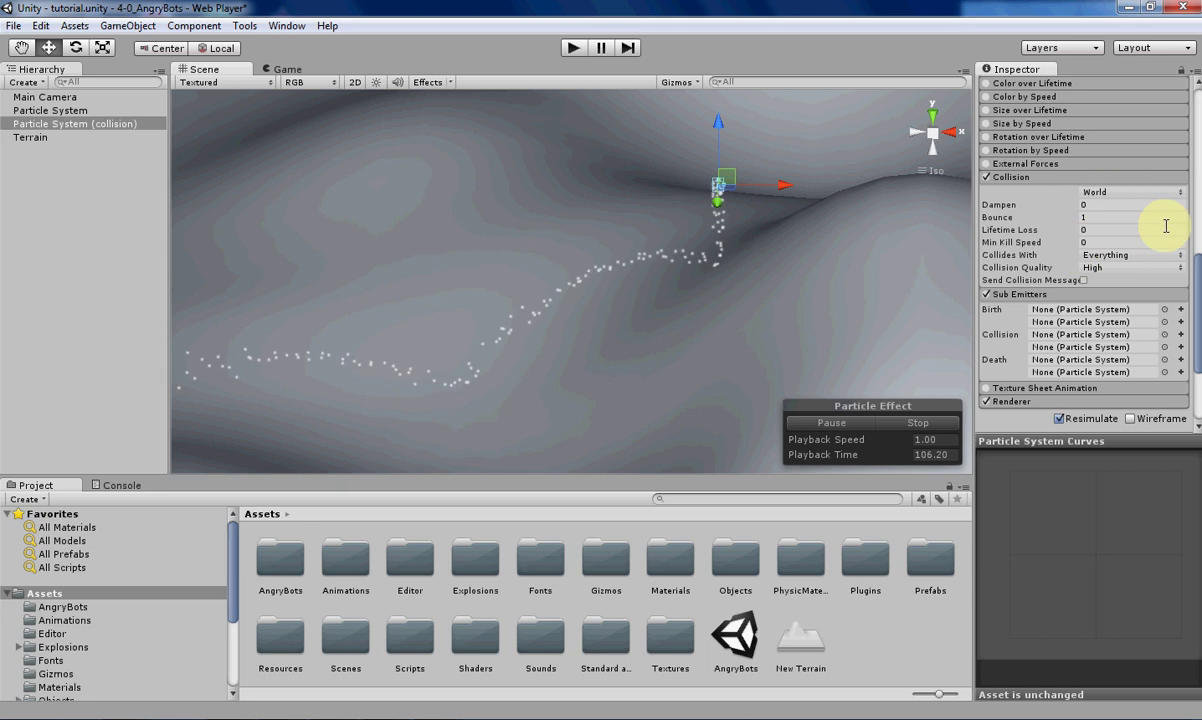
left_click_drag(778, 275, 657, 318, "alt")
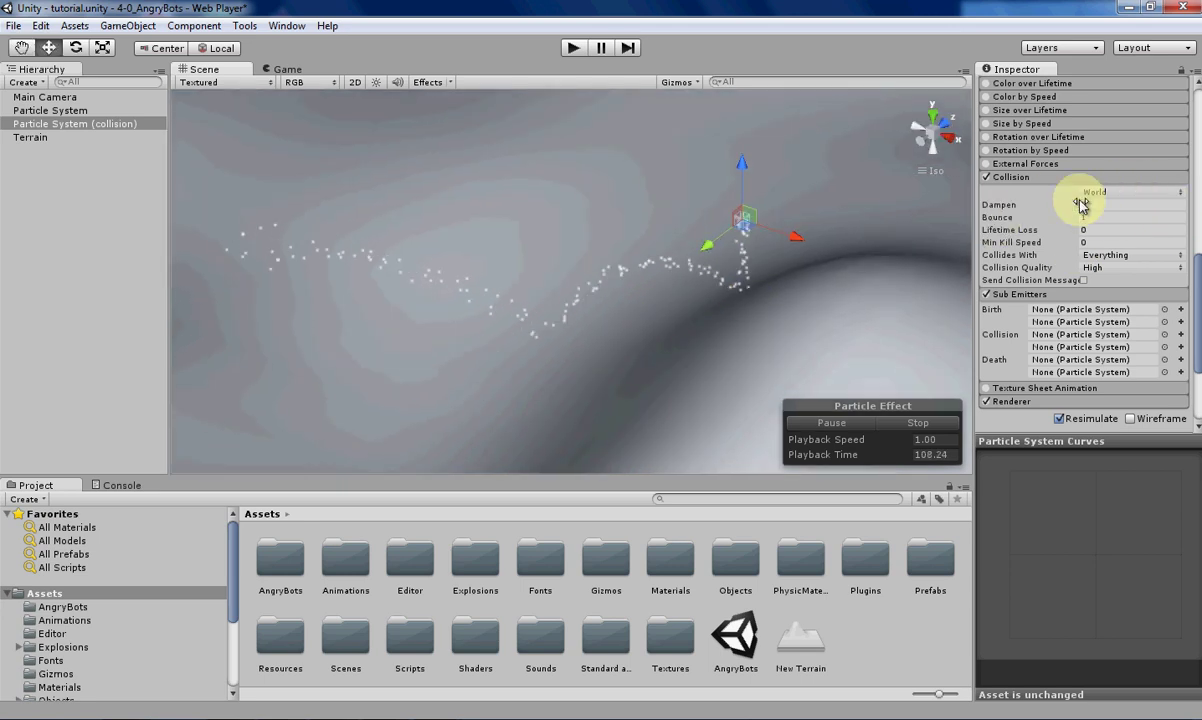
middle_click_drag(765, 302, 645, 320)
left_click_drag(645, 320, 693, 297, "alt")
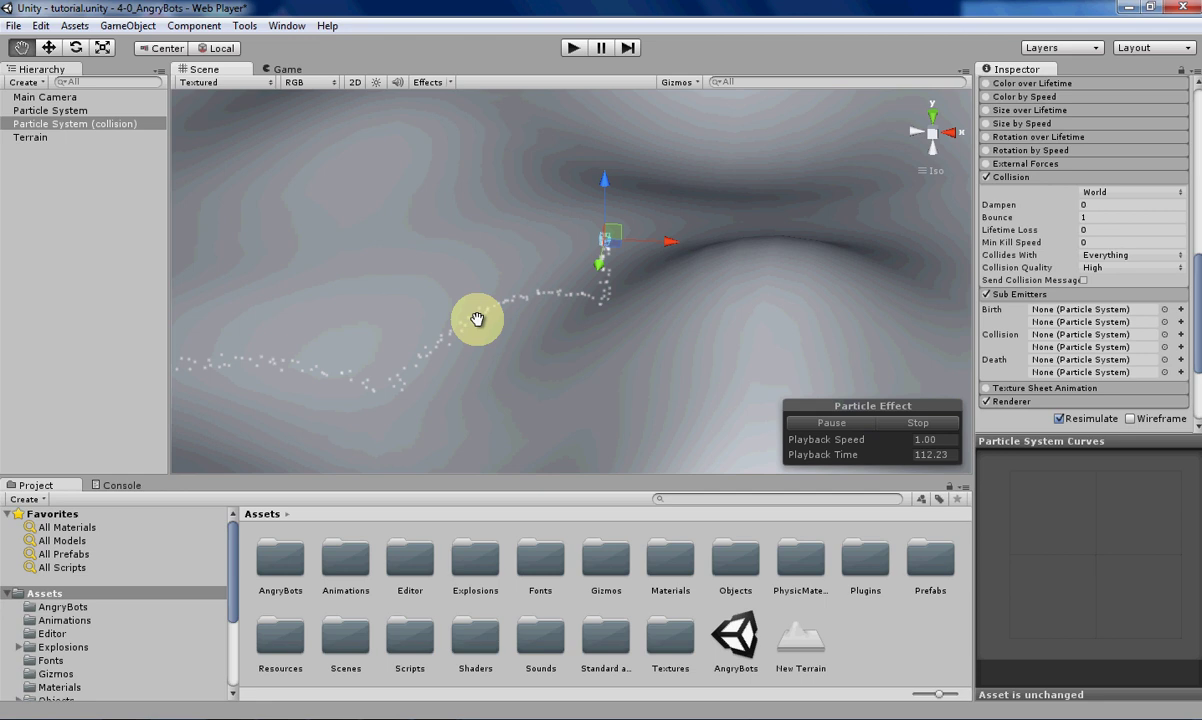
left_click_drag(477, 319, 675, 235, "alt")
Frame the original Particle System and review its main, Emission, Shape, Sub Emitters and Renderer settings.
left_click(51, 110)
key("f")
scroll(1072, 276, "up", 5)
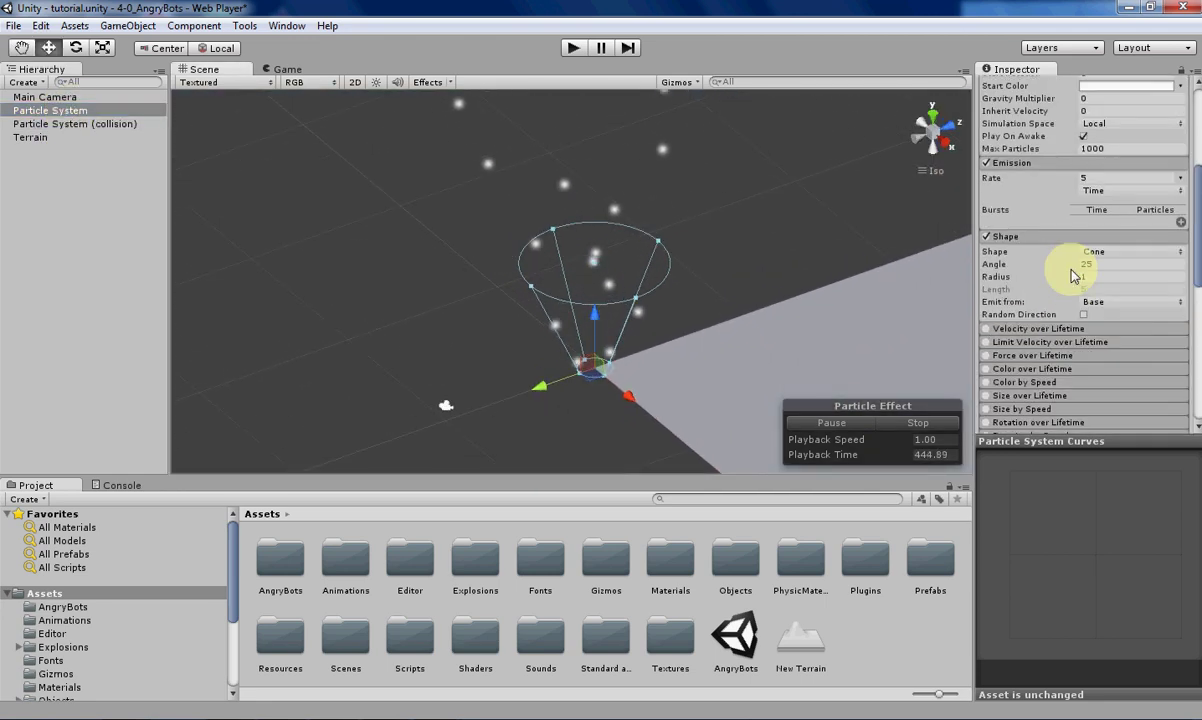
scroll(1072, 276, "up", 4)
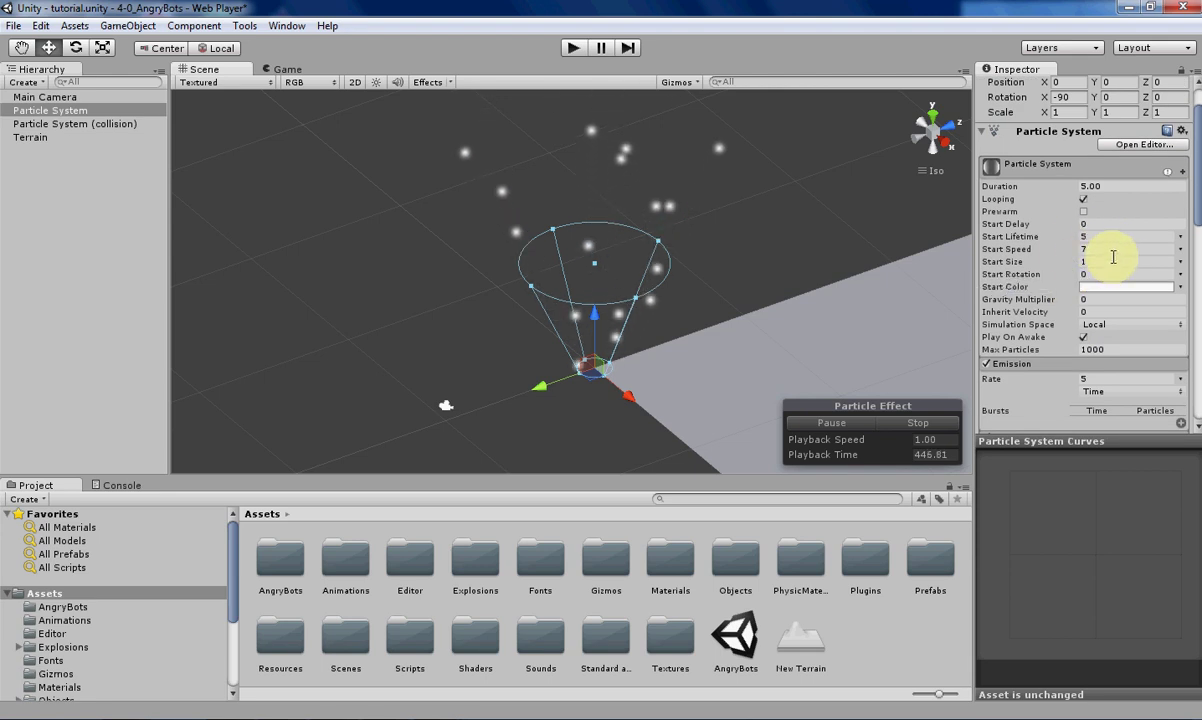
scroll(1098, 350, "down", 2)
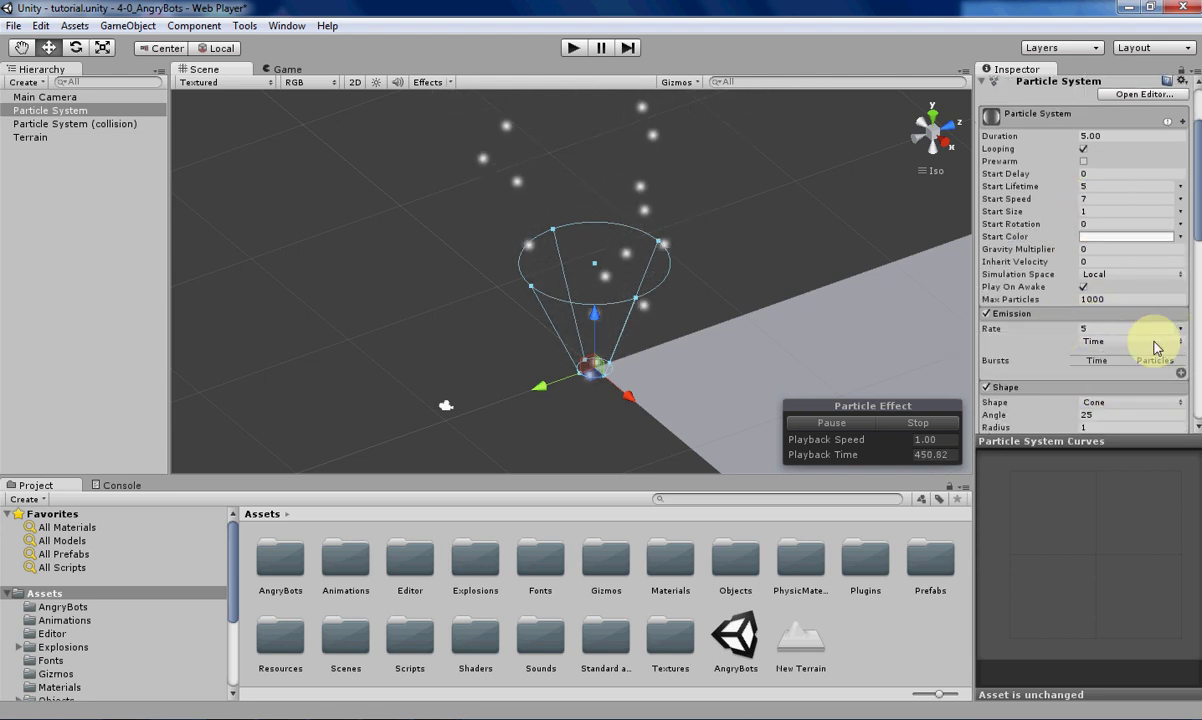
scroll(555, 243, "down", 3)
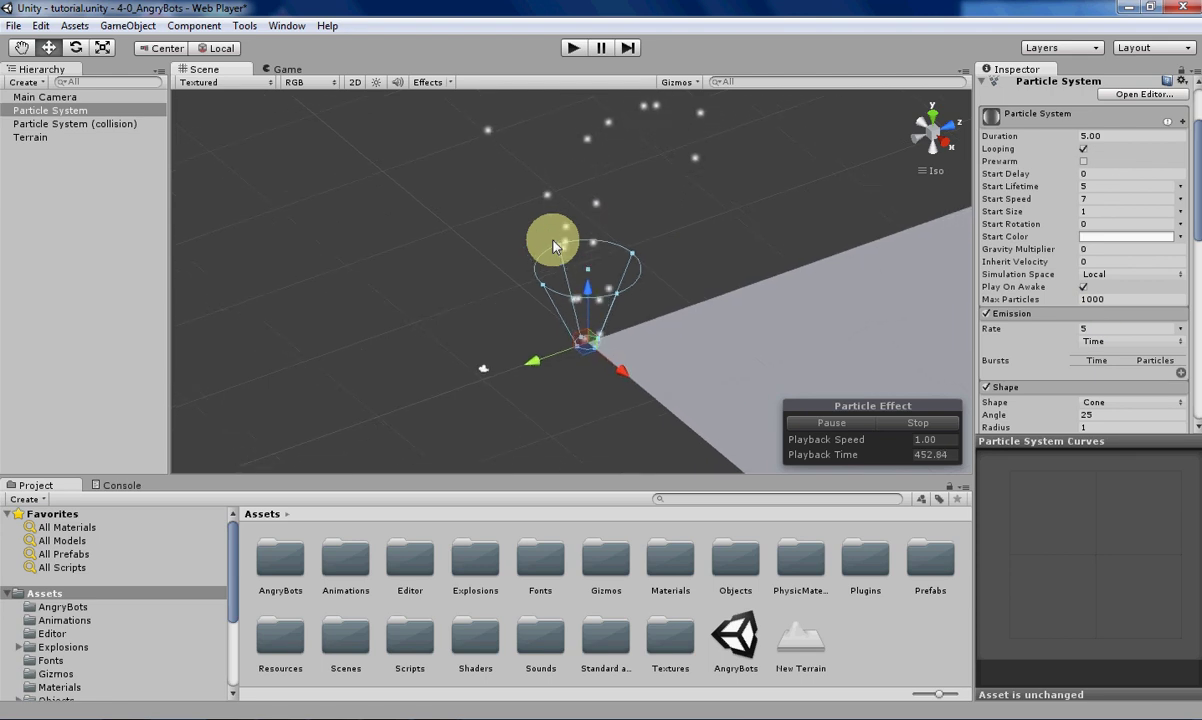
middle_click_drag(555, 245, 461, 260)
left_click(543, 266)
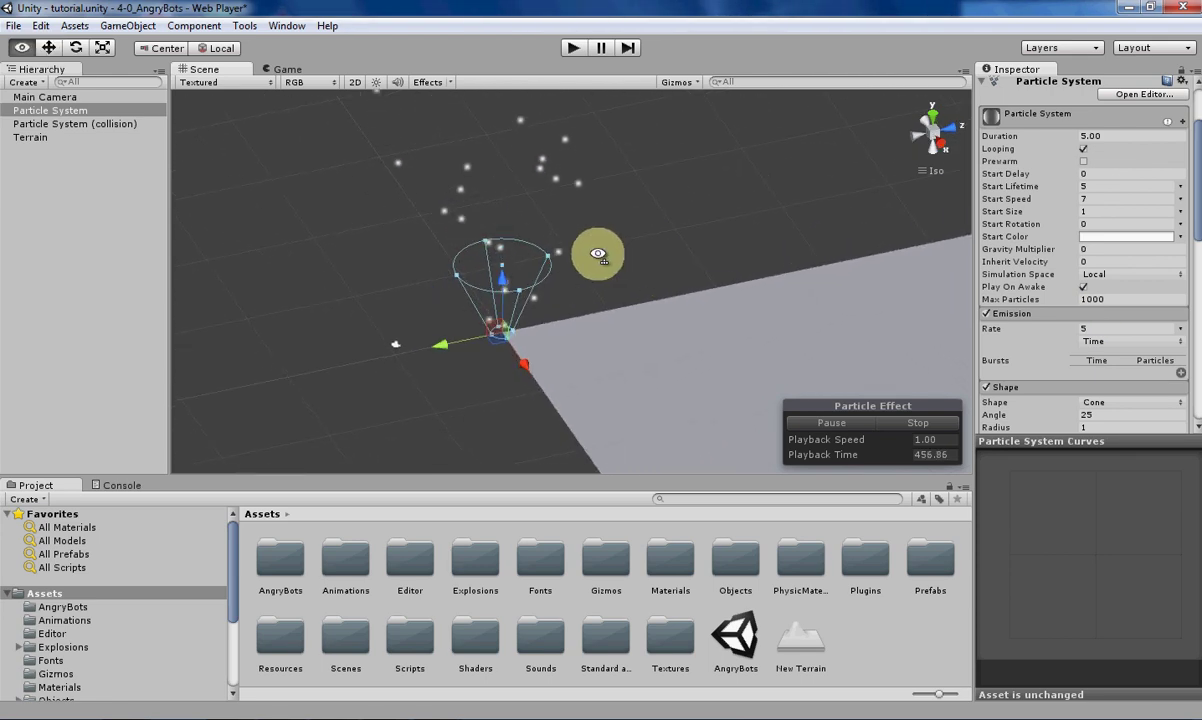
left_click_drag(598, 250, 692, 247, "alt")
scroll(1087, 260, "down", 3)
scroll(1084, 258, "down", 5)
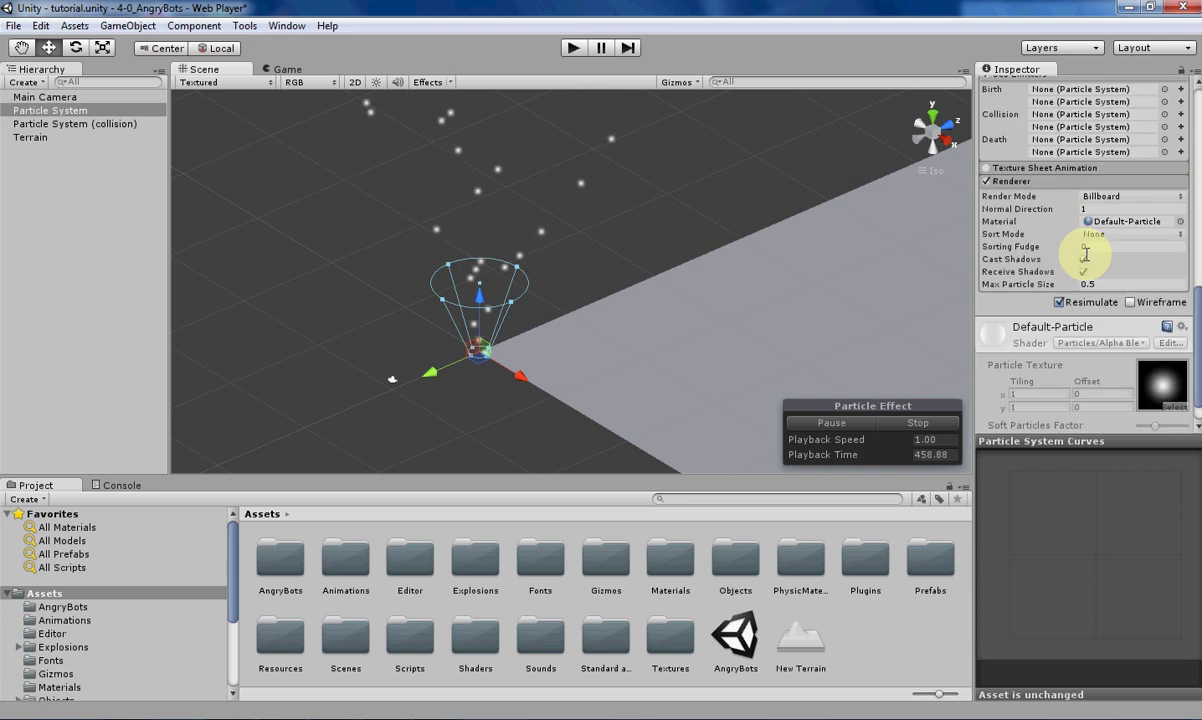
scroll(1070, 252, "up", 4)
scroll(1040, 275, "down", 1)
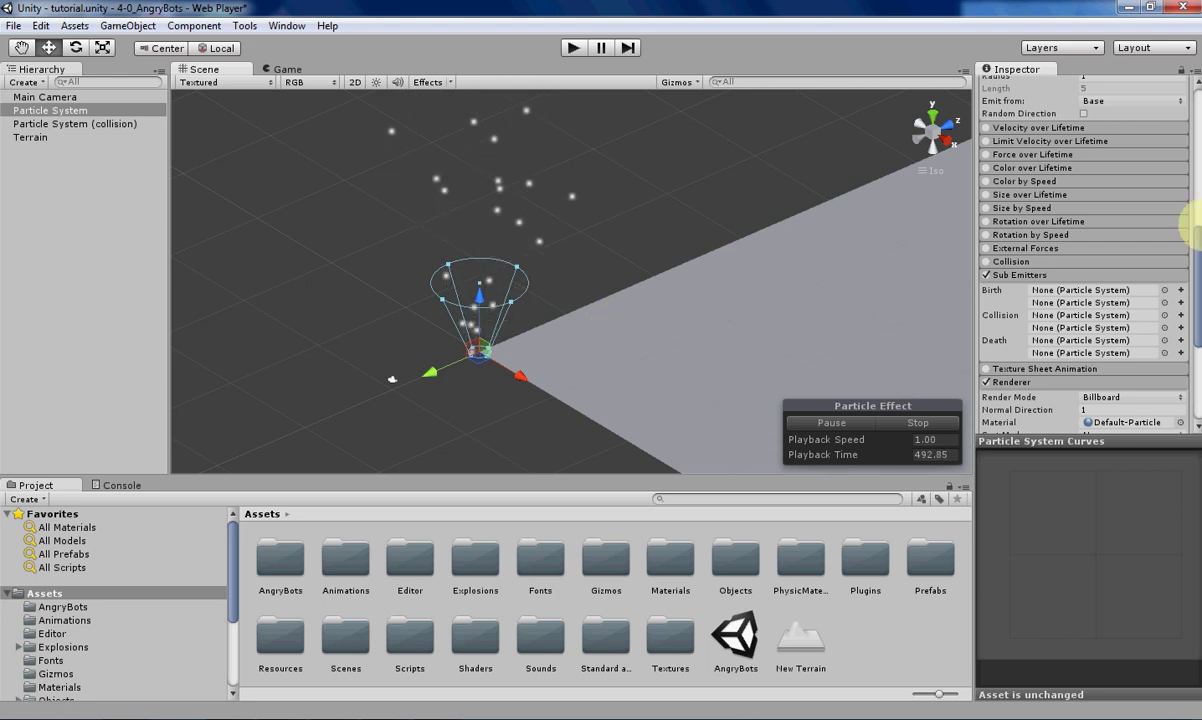
scroll(546, 338, "up", 6)
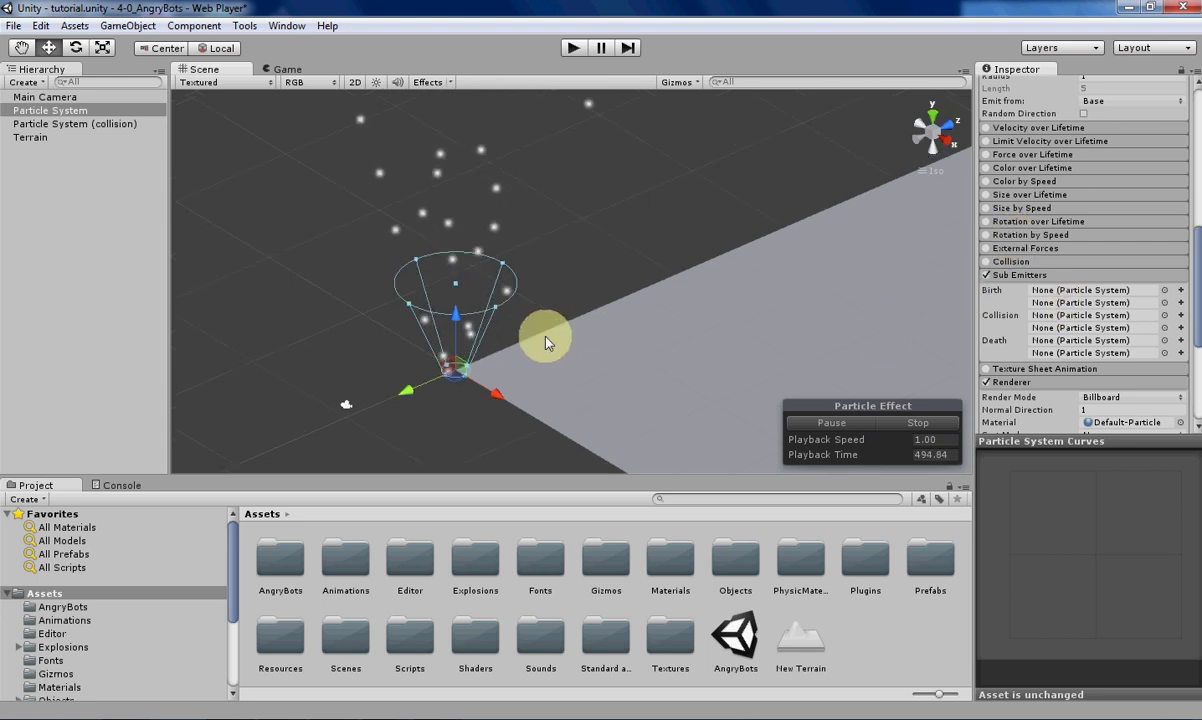
middle_click_drag(453, 332, 509, 327)
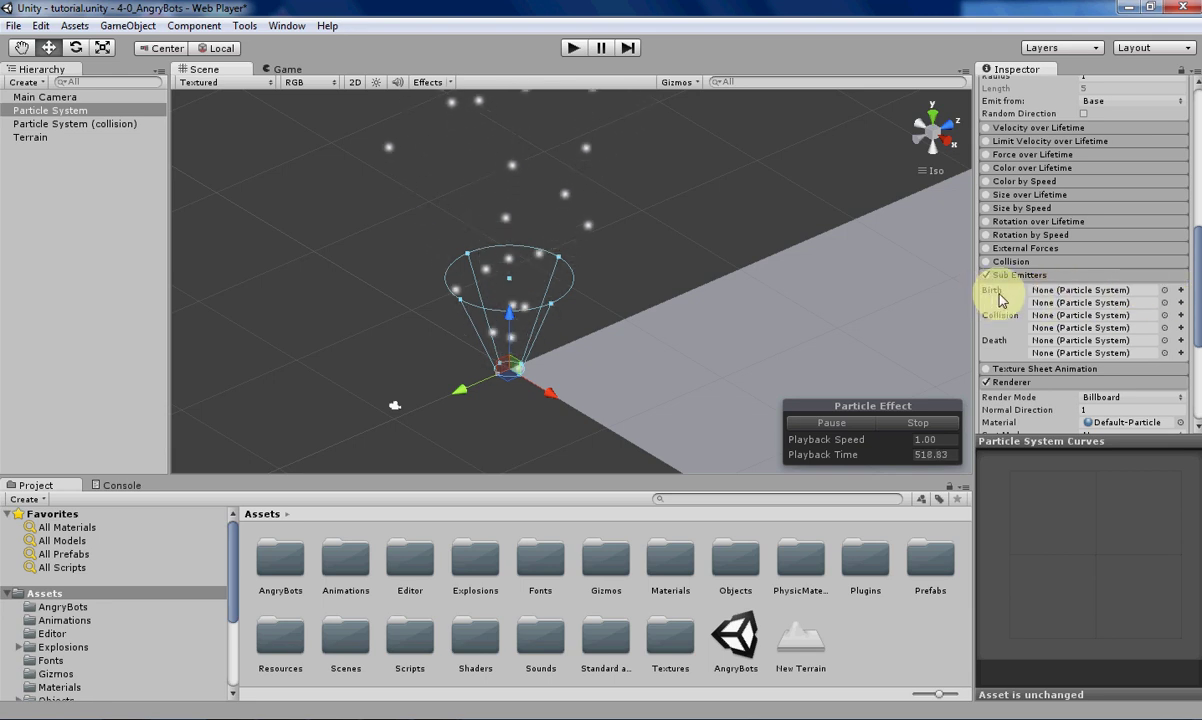
Look through the asset and scene particle systems available for the first Birth sub emitter slot, without choosing one.
left_click(1164, 291)
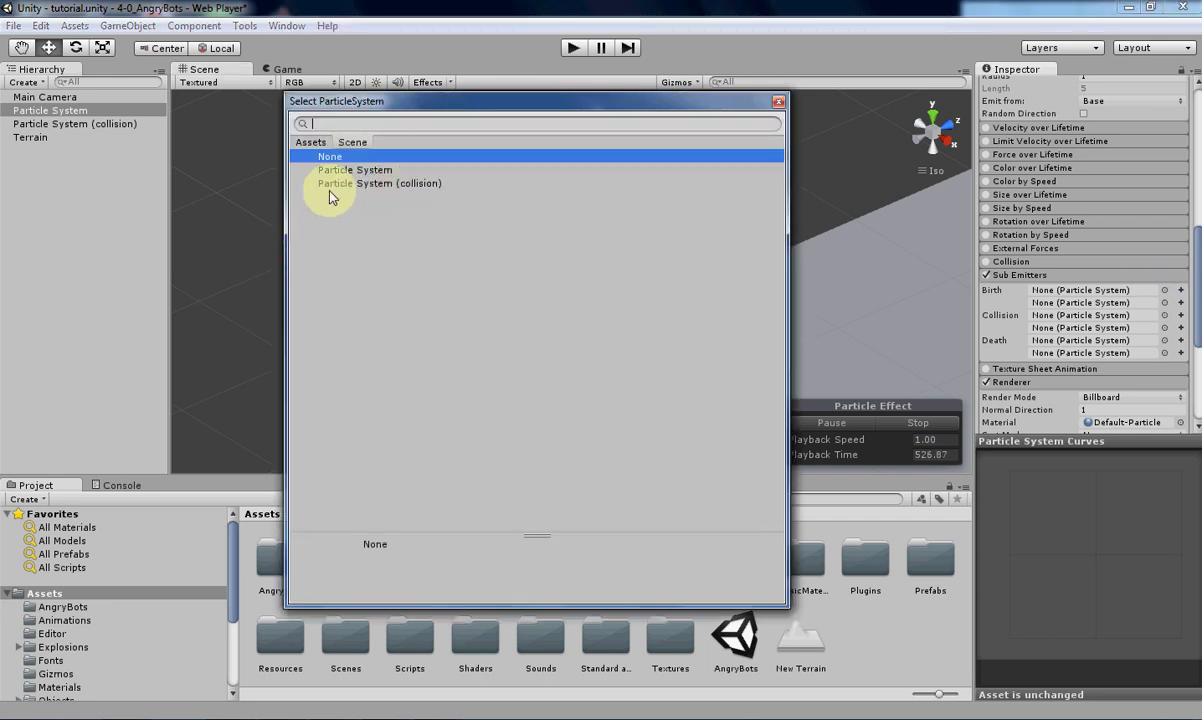
left_click(307, 141)
left_click(348, 141)
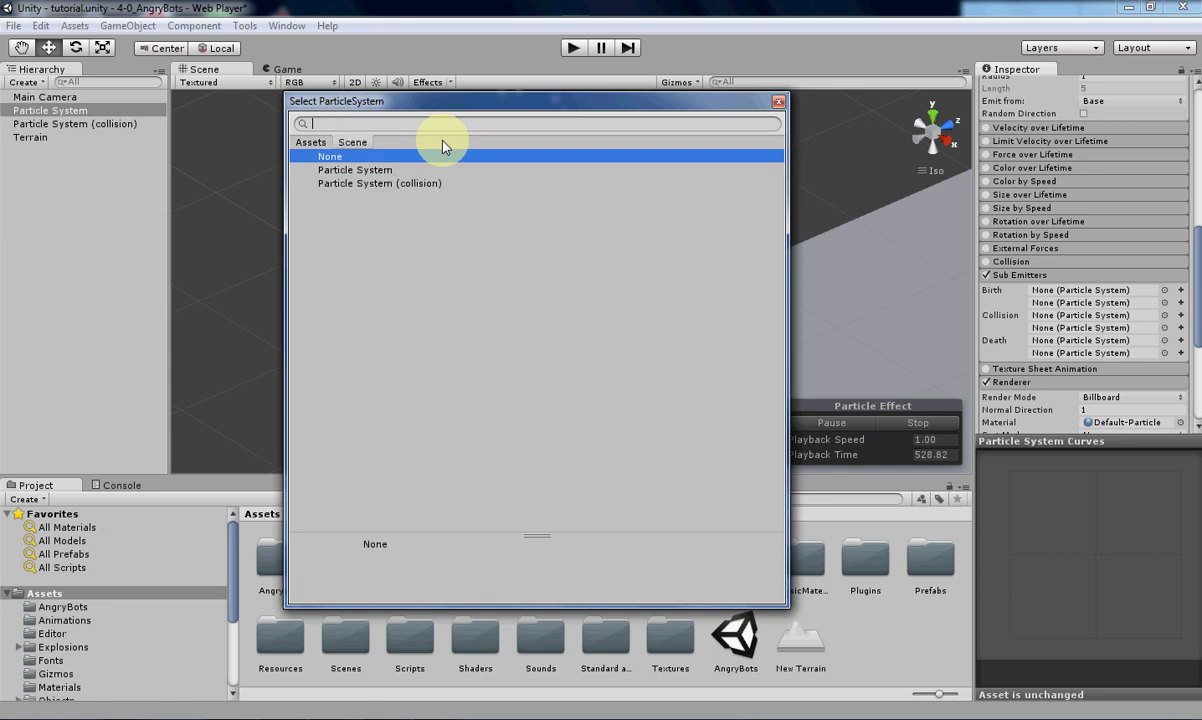
left_click(778, 103)
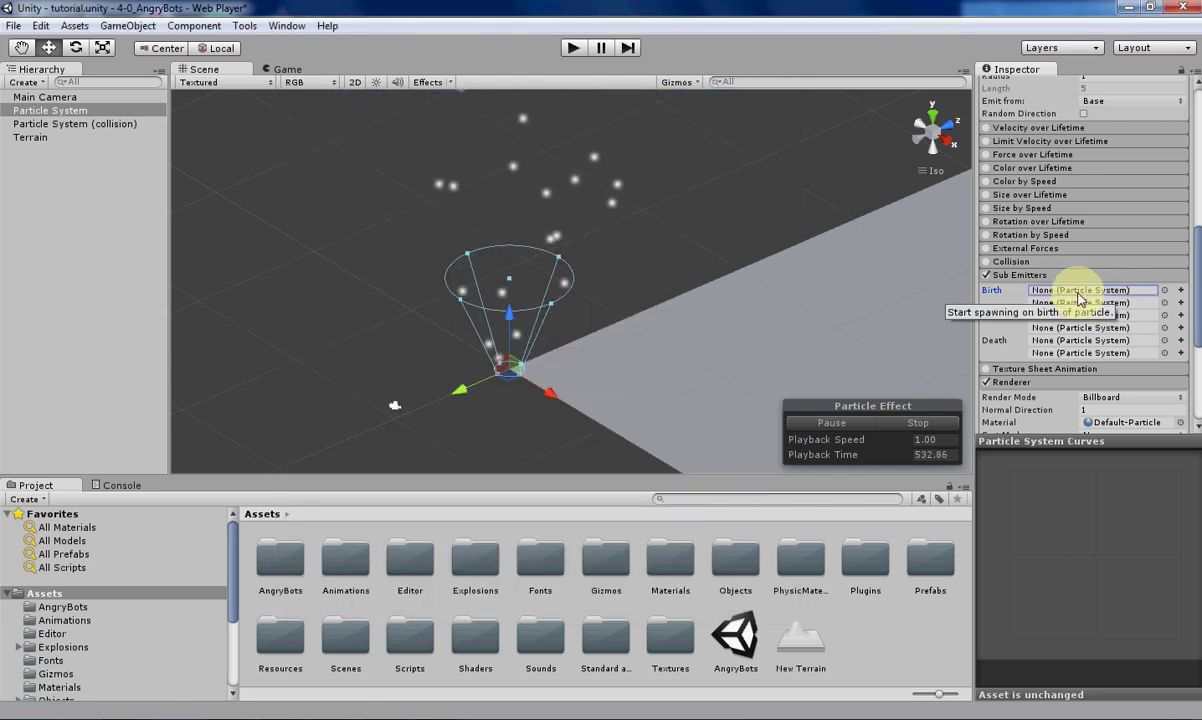
Create a new sub emitter in the first Birth slot of the Particle System and view its particle trails.
left_click(1181, 294)
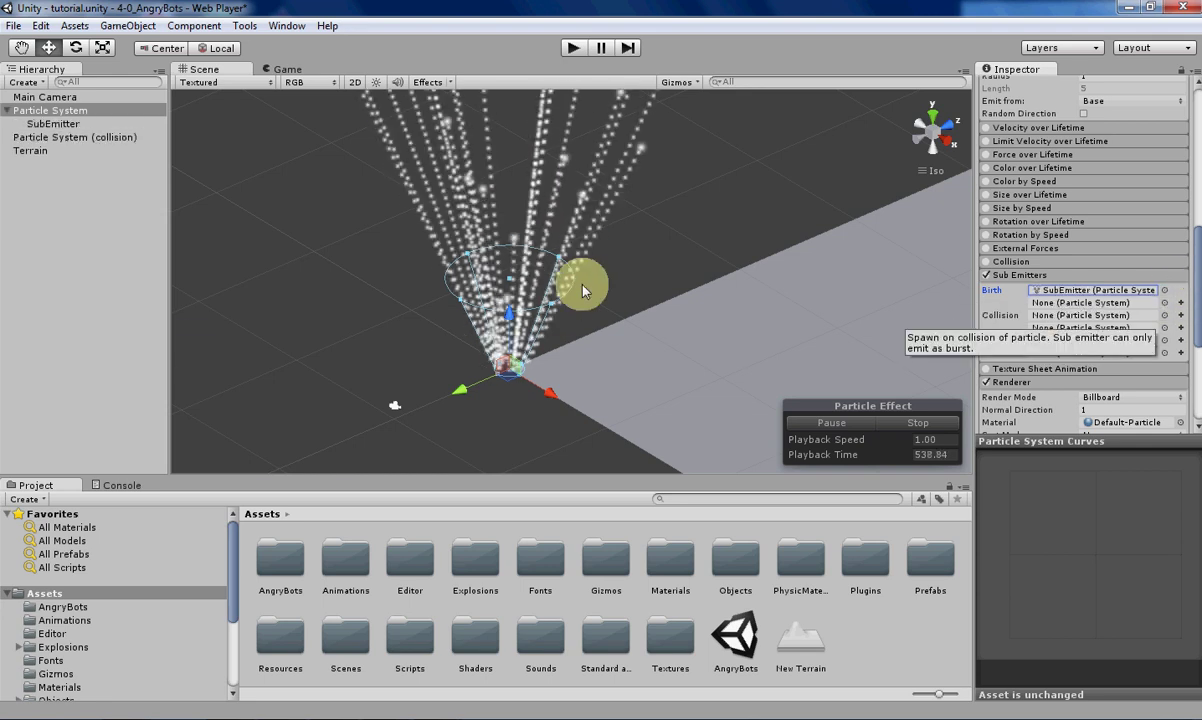
middle_click_drag(582, 279, 645, 258)
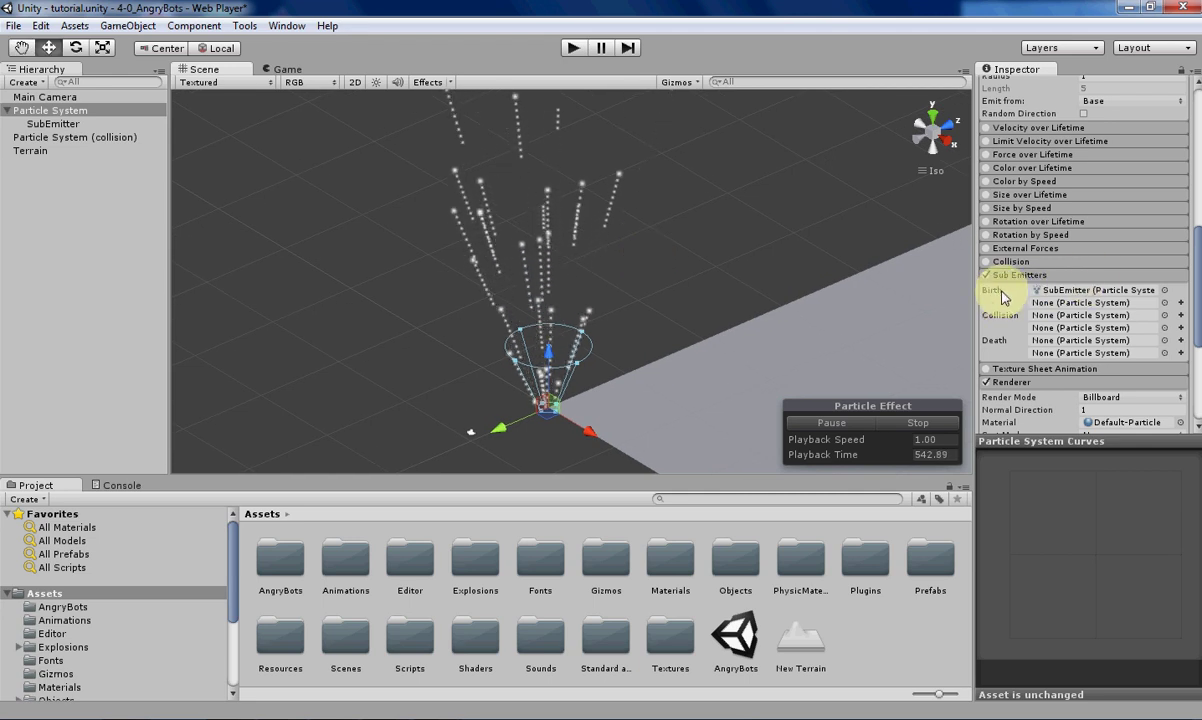
middle_click_drag(555, 348, 581, 304)
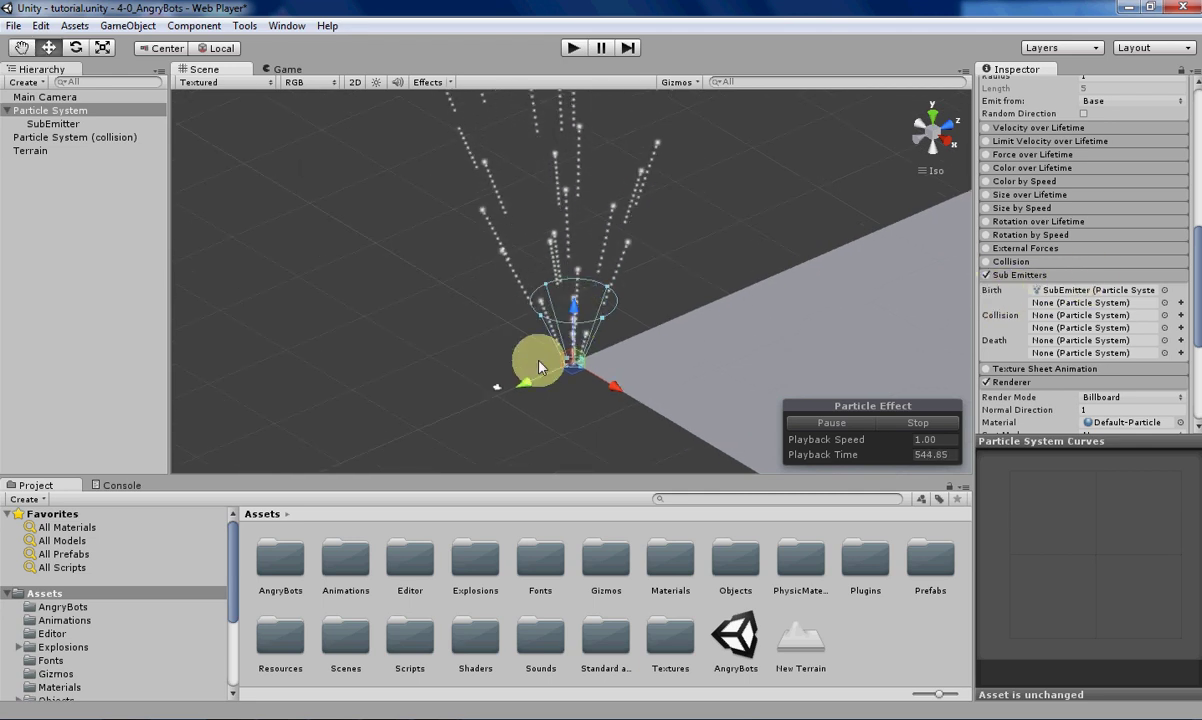
scroll(539, 360, "up", 3)
middle_click_drag(464, 312, 432, 326)
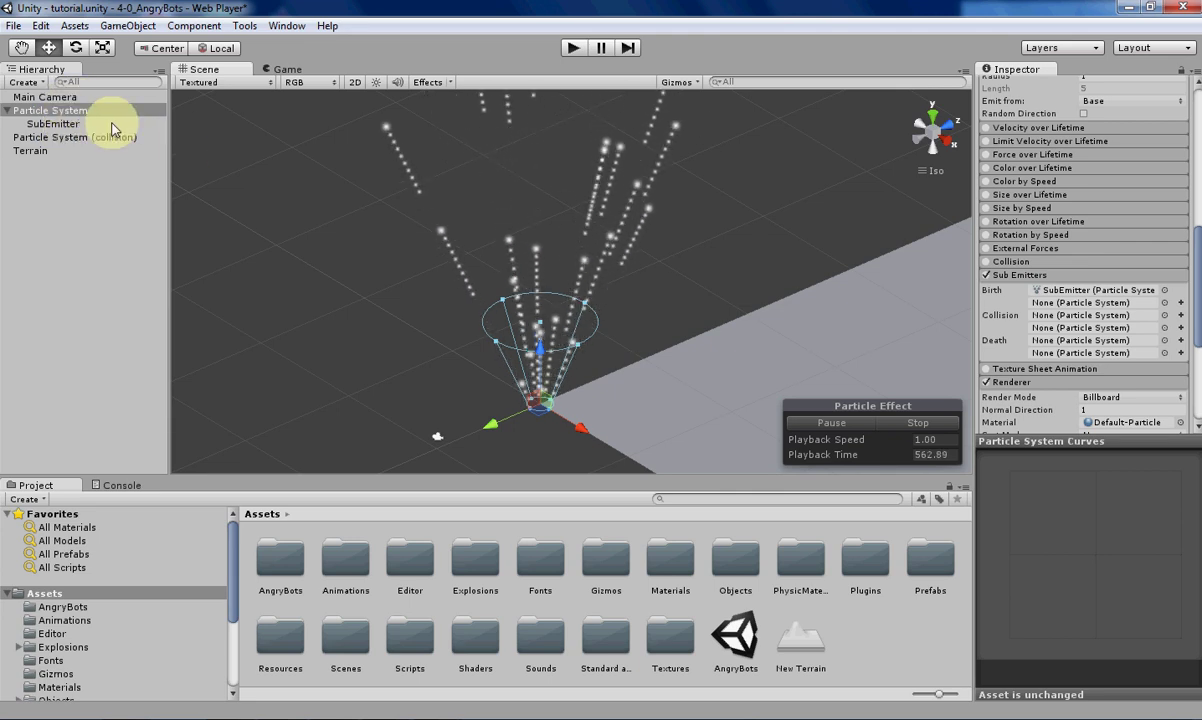
Select the SubEmitter child object and review its main particle settings and list of modules.
left_click(55, 123)
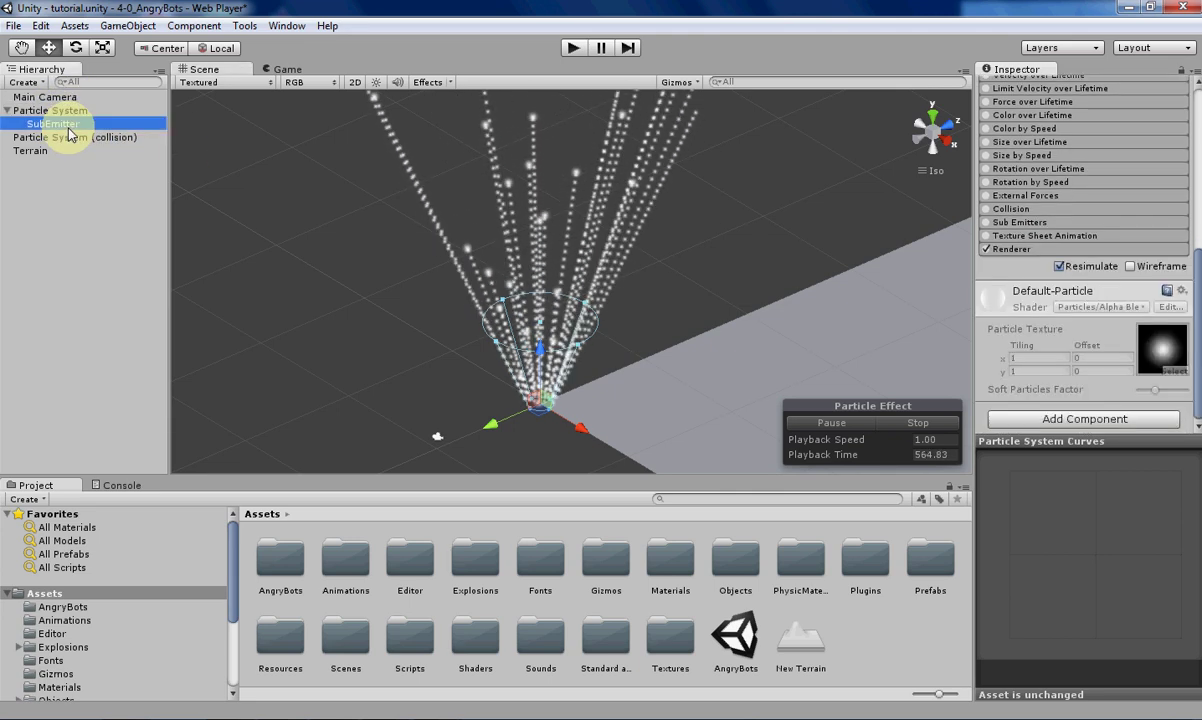
scroll(1082, 376, "up", 10)
scroll(1088, 376, "down", 5)
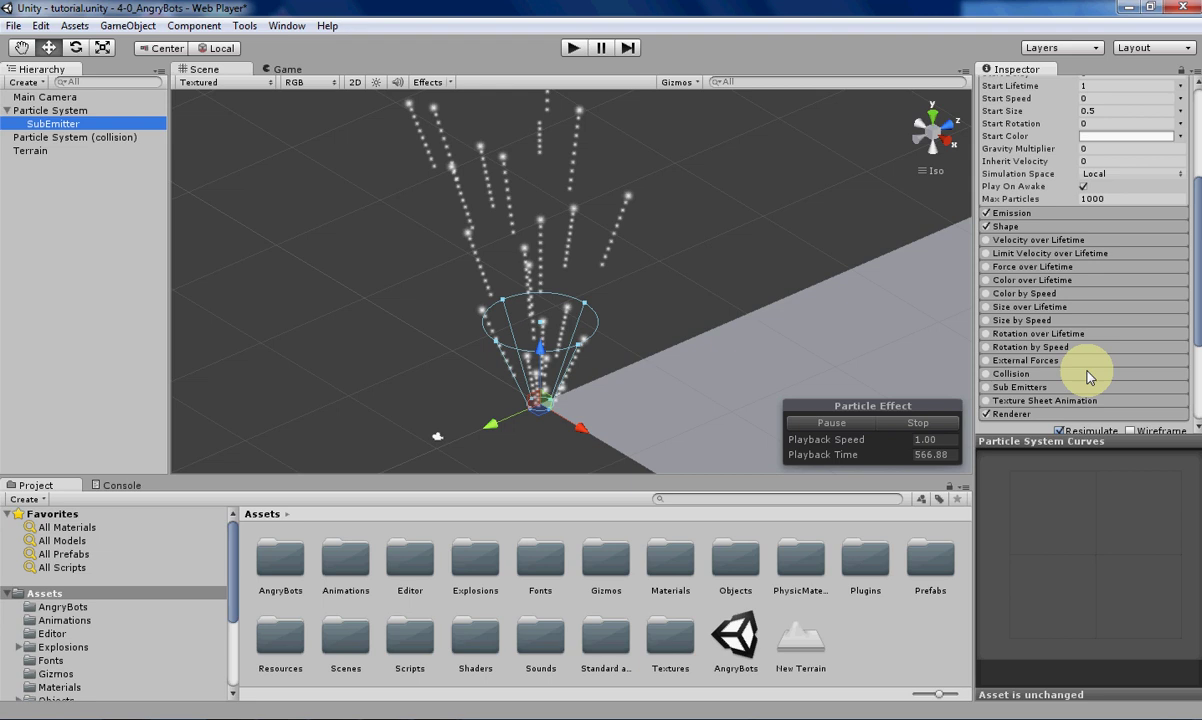
scroll(1088, 376, "up", 5)
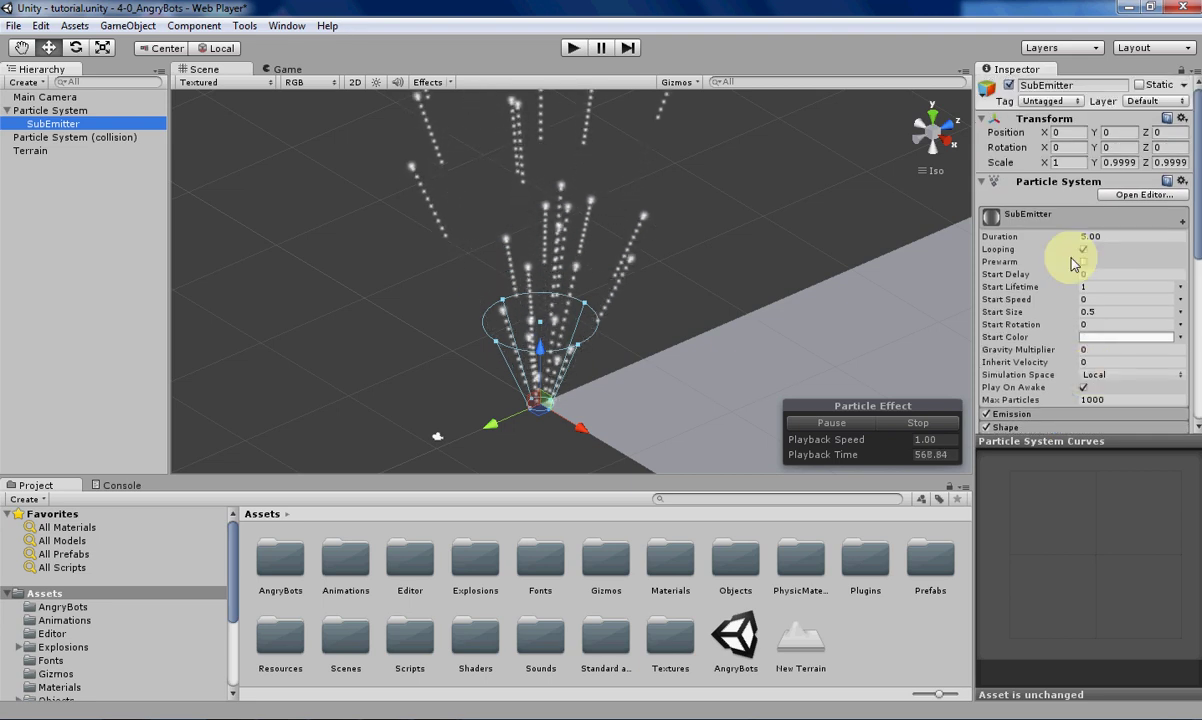
scroll(1065, 328, "down", 5)
scroll(1065, 328, "up", 5)
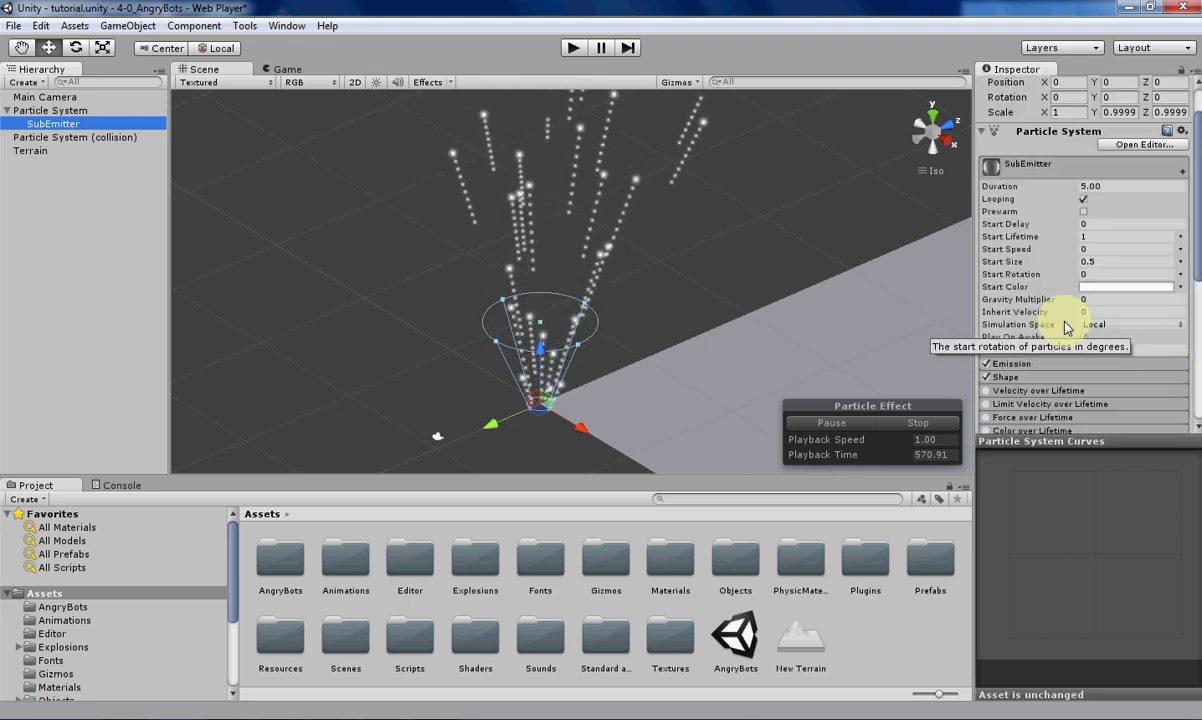
scroll(1065, 328, "down", 3)
scroll(1066, 328, "up", 2)
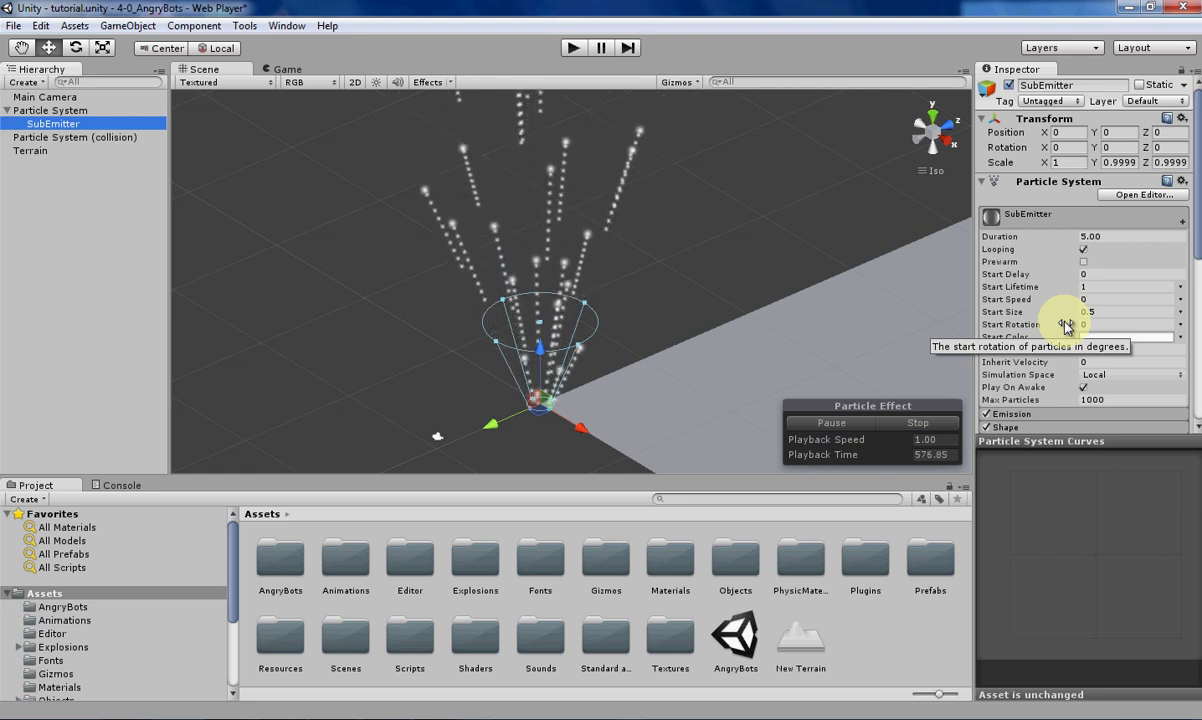
scroll(1066, 328, "down", 8)
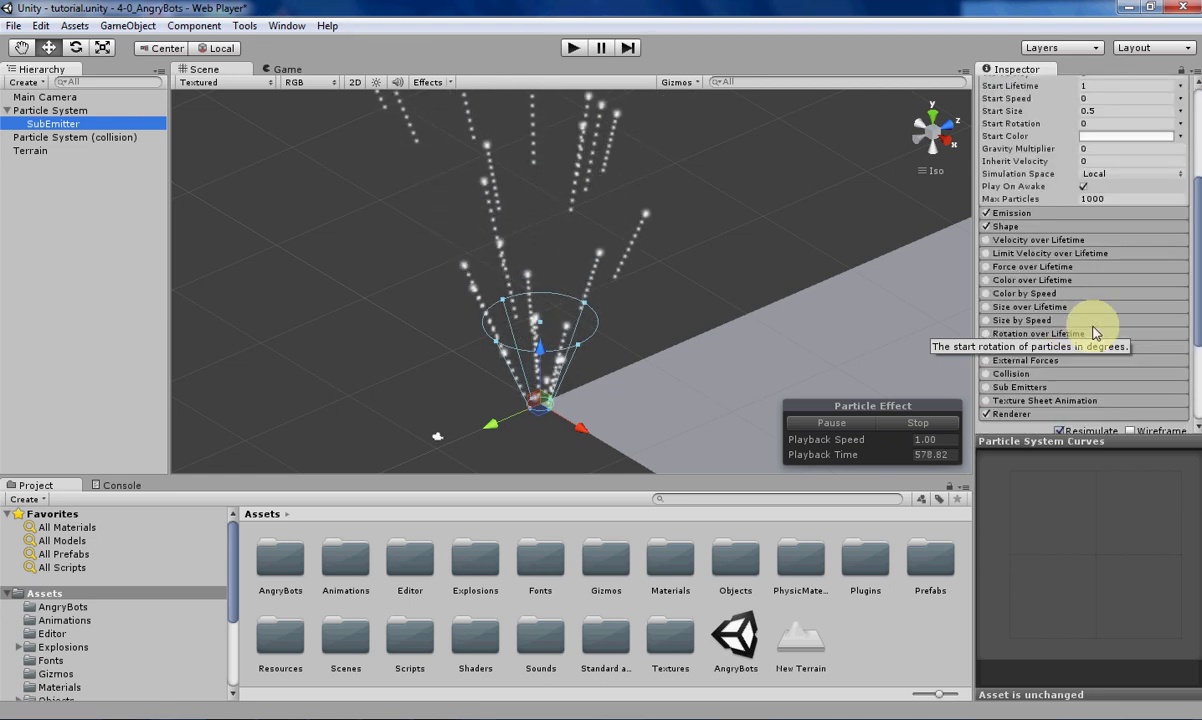
scroll(1090, 332, "up", 8)
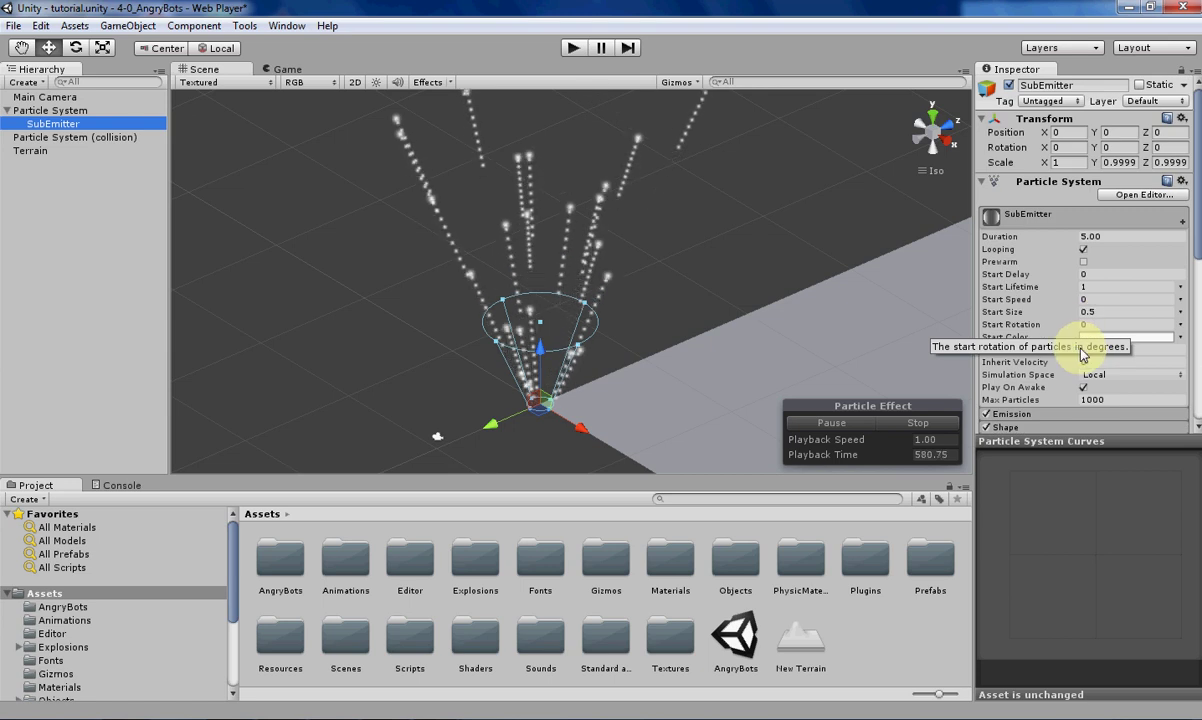
scroll(1075, 305, "down", 5)
scroll(1075, 305, "up", 5)
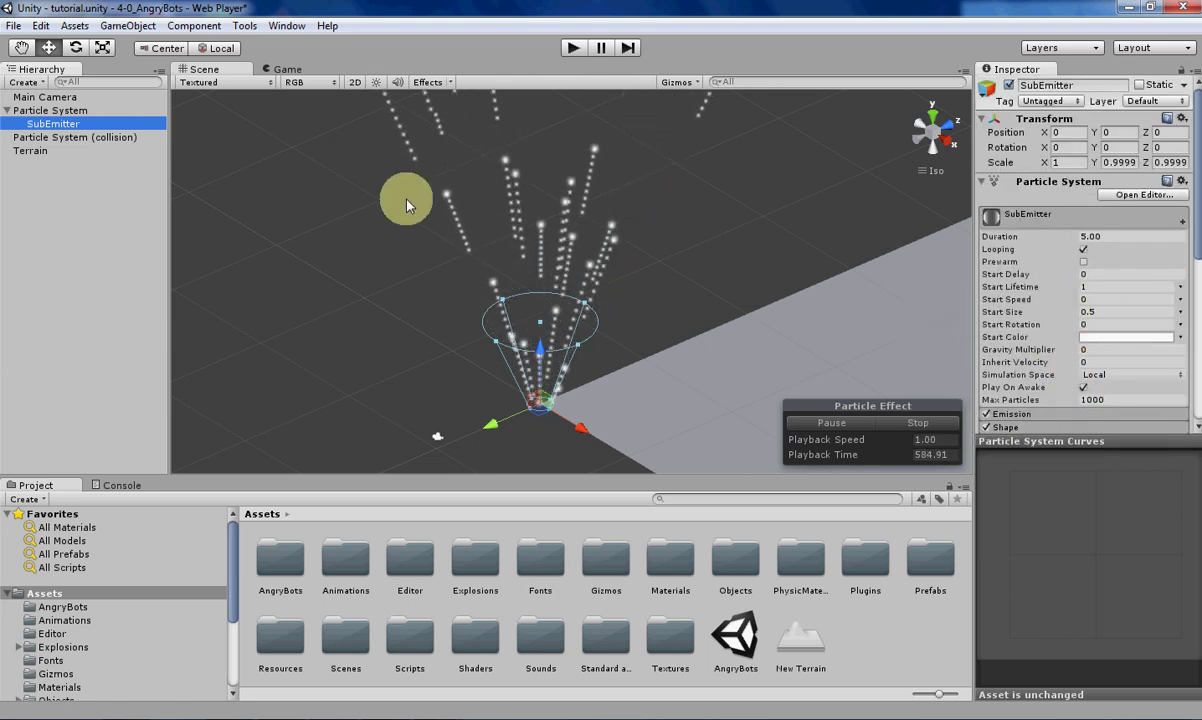
scroll(1130, 310, "down", 6)
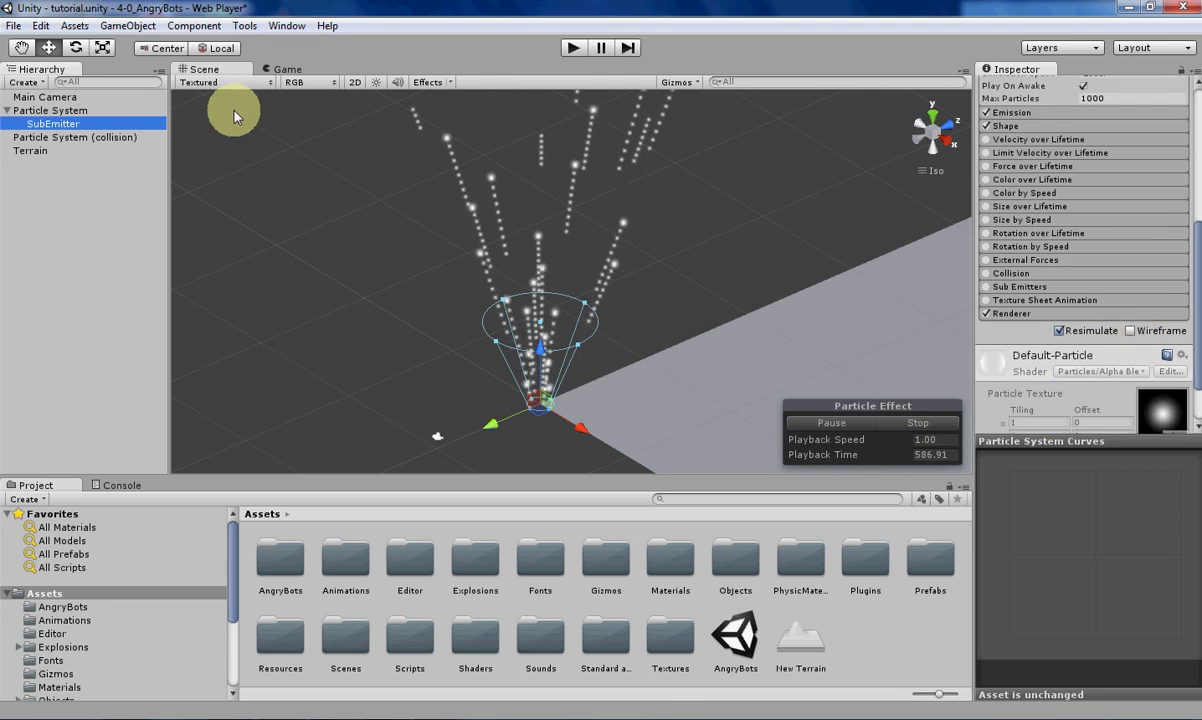
Create a new sub emitter in the first Collision slot of Particle System (collision) and view the particles it emits on the terrain.
left_click(62, 110)
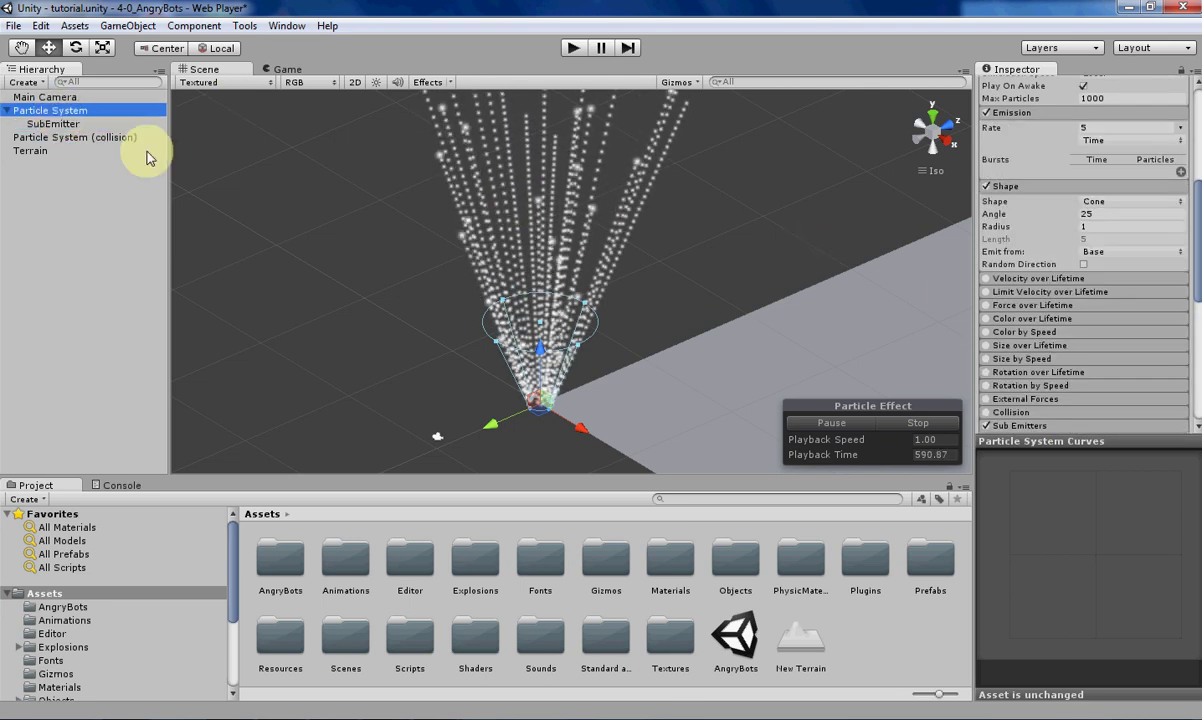
double_click(116, 138)
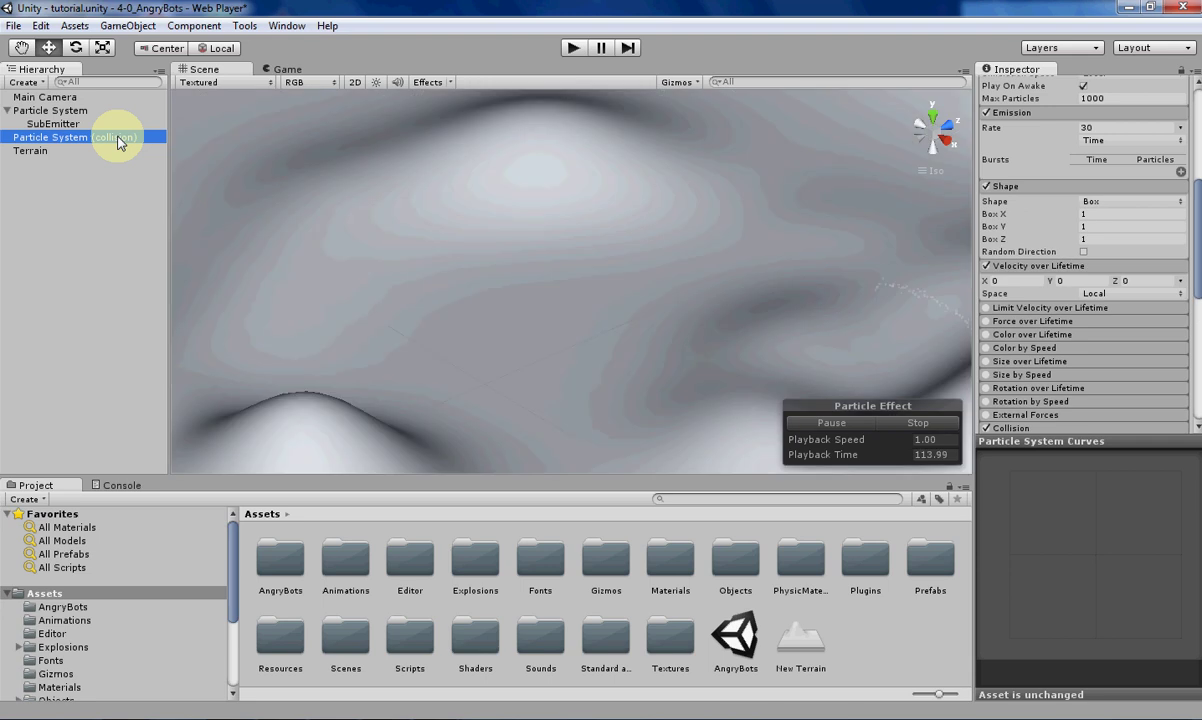
scroll(566, 263, "up", 9)
middle_click_drag(566, 263, 531, 233)
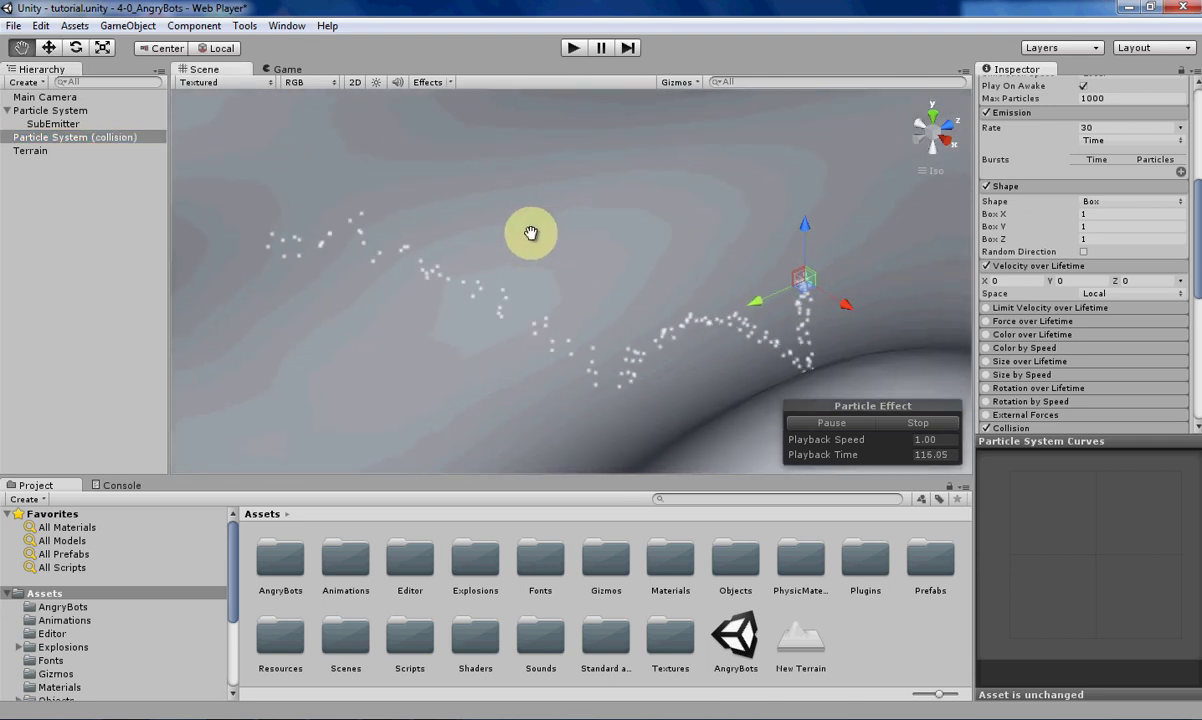
scroll(1035, 296, "down", 6)
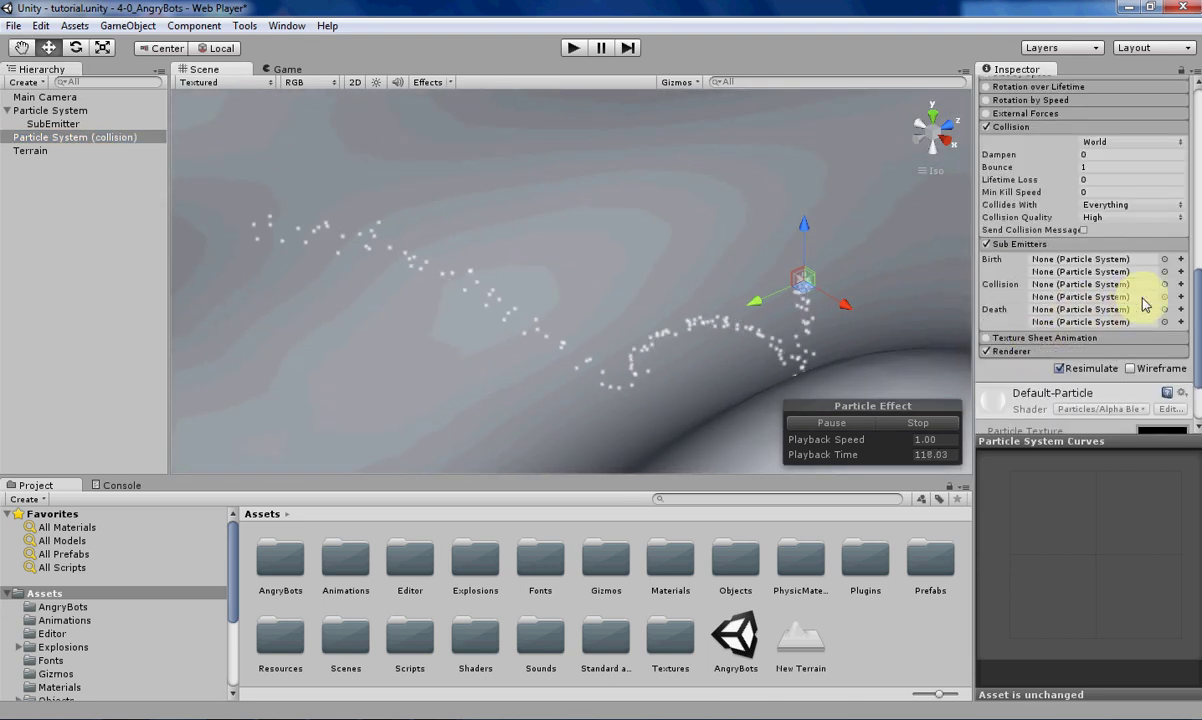
left_click(1181, 284)
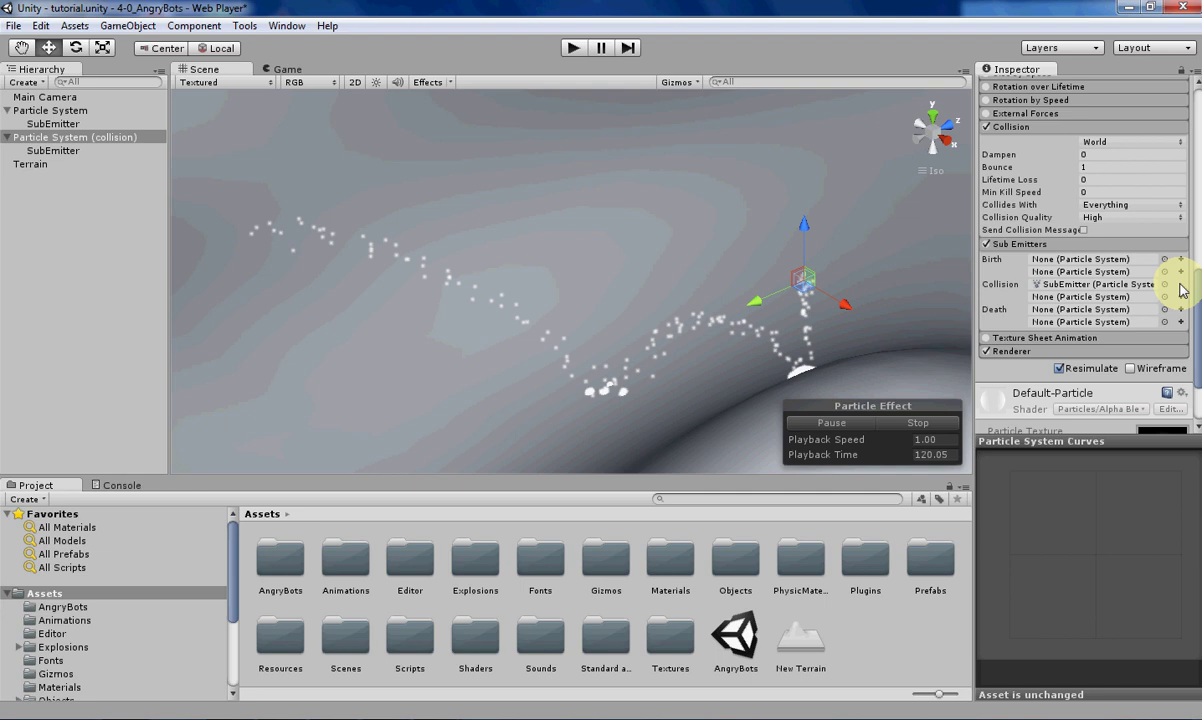
left_click_drag(636, 333, 660, 288, "alt")
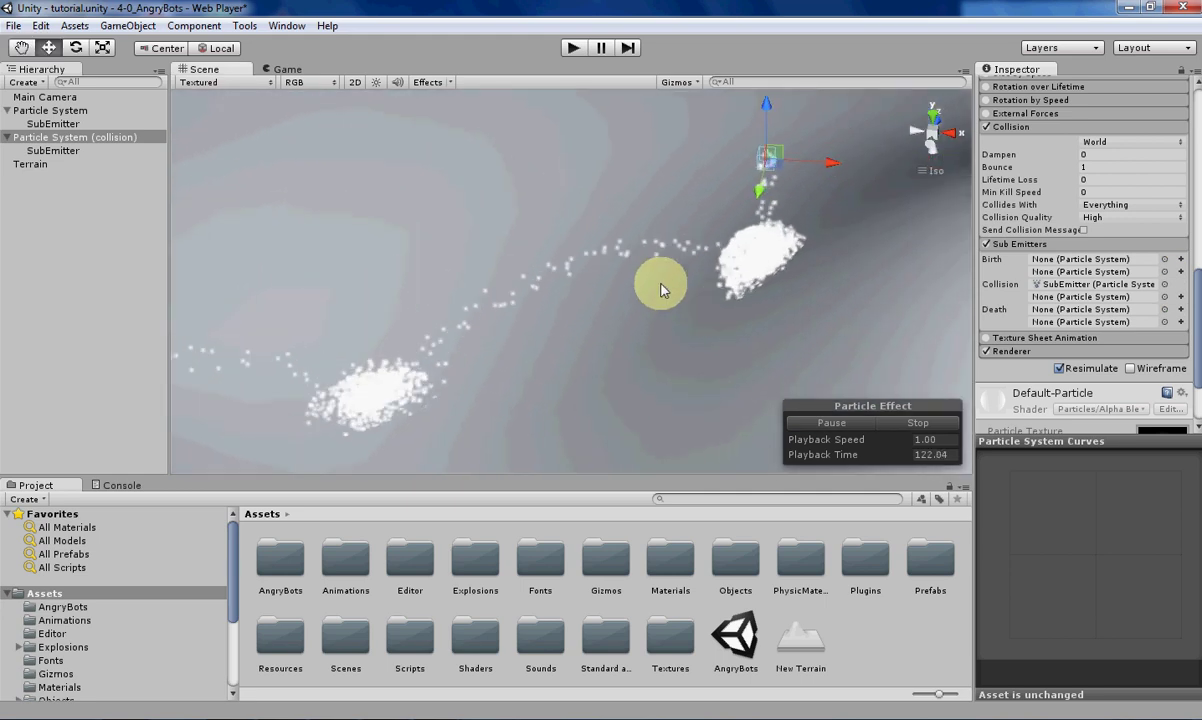
scroll(660, 288, "up", 5)
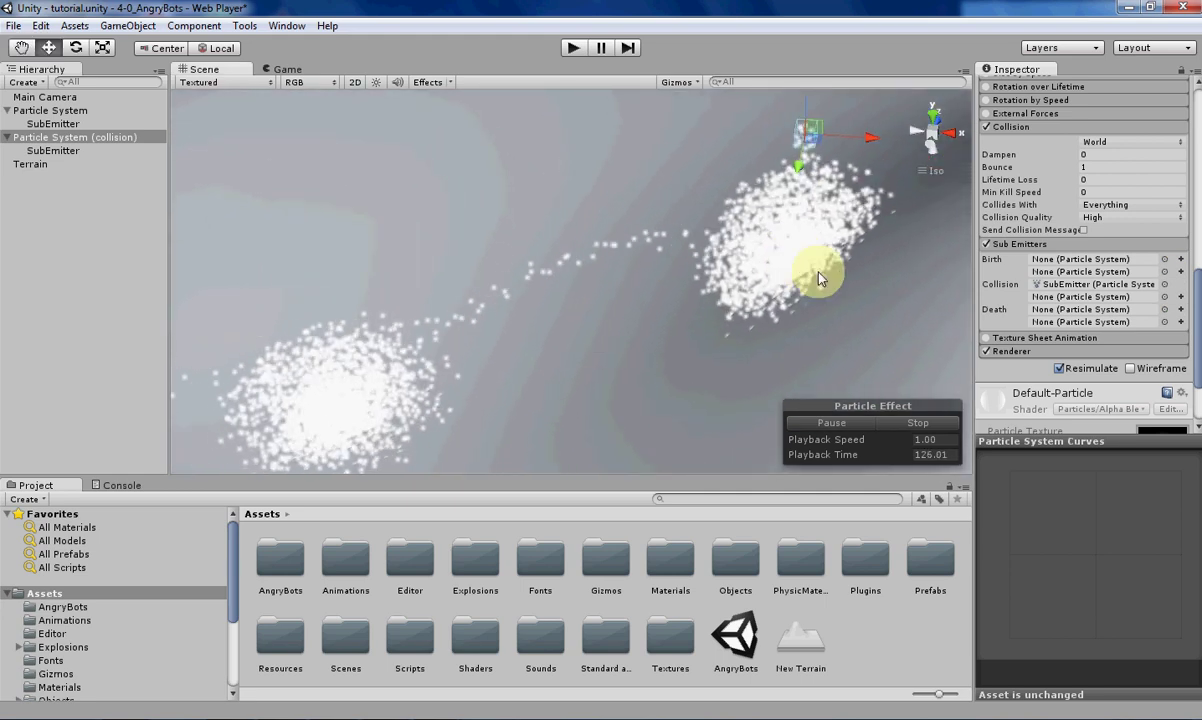
middle_click_drag(848, 193, 655, 259)
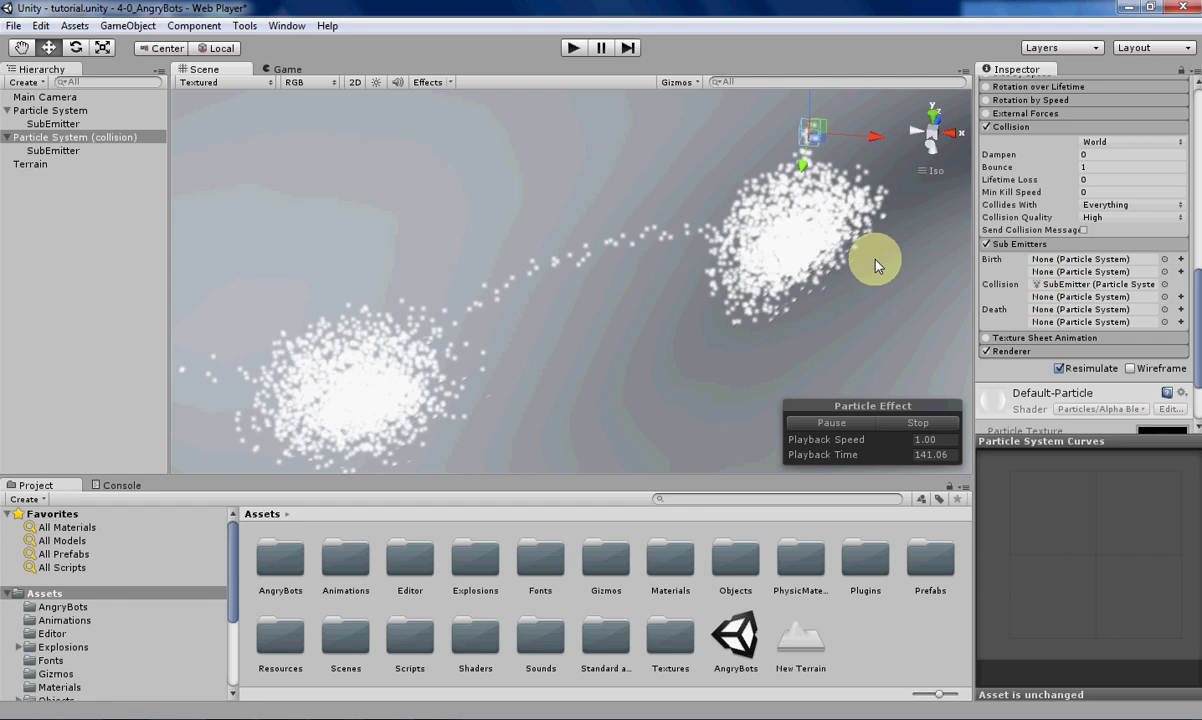
Select the SubEmitter child of Particle System (collision) and review its main, Shape and Emission settings.
left_click(72, 150)
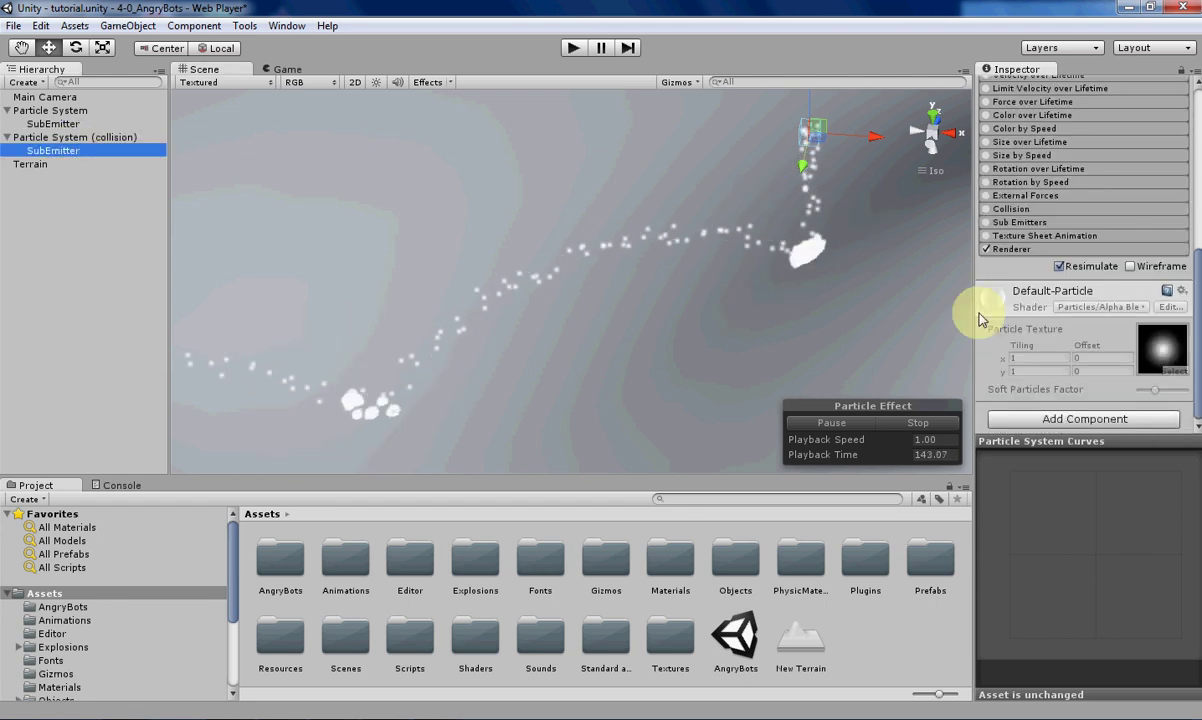
left_click(1010, 262)
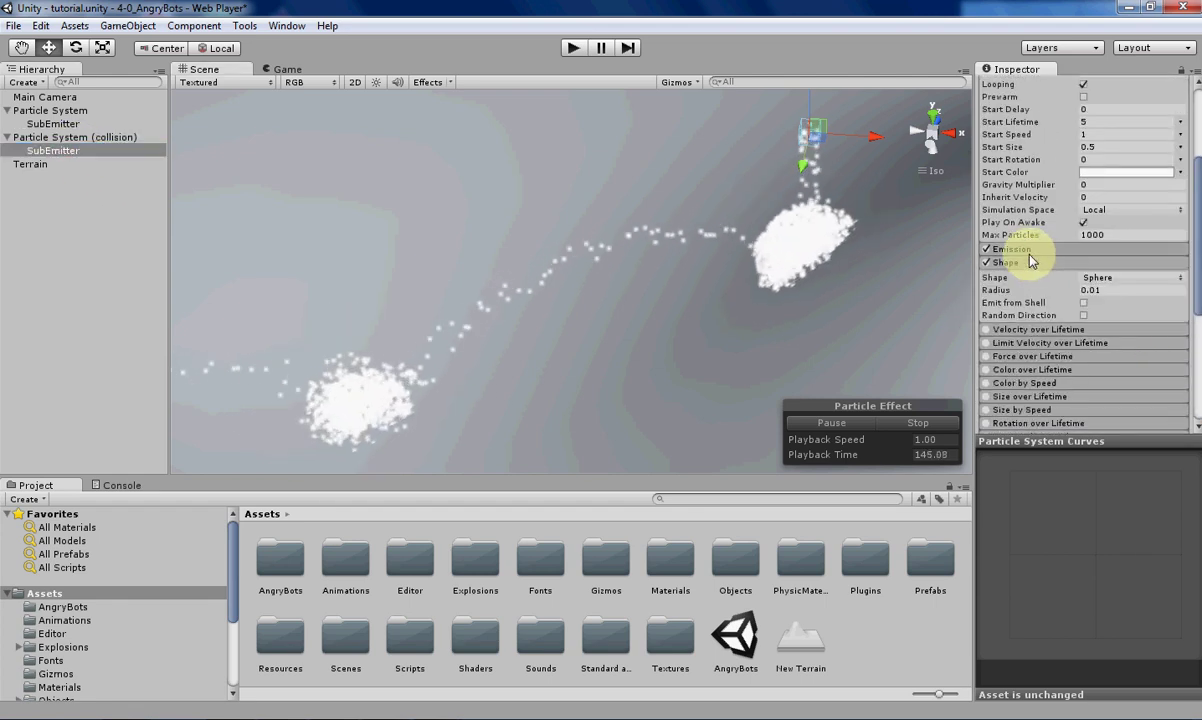
left_click(998, 248)
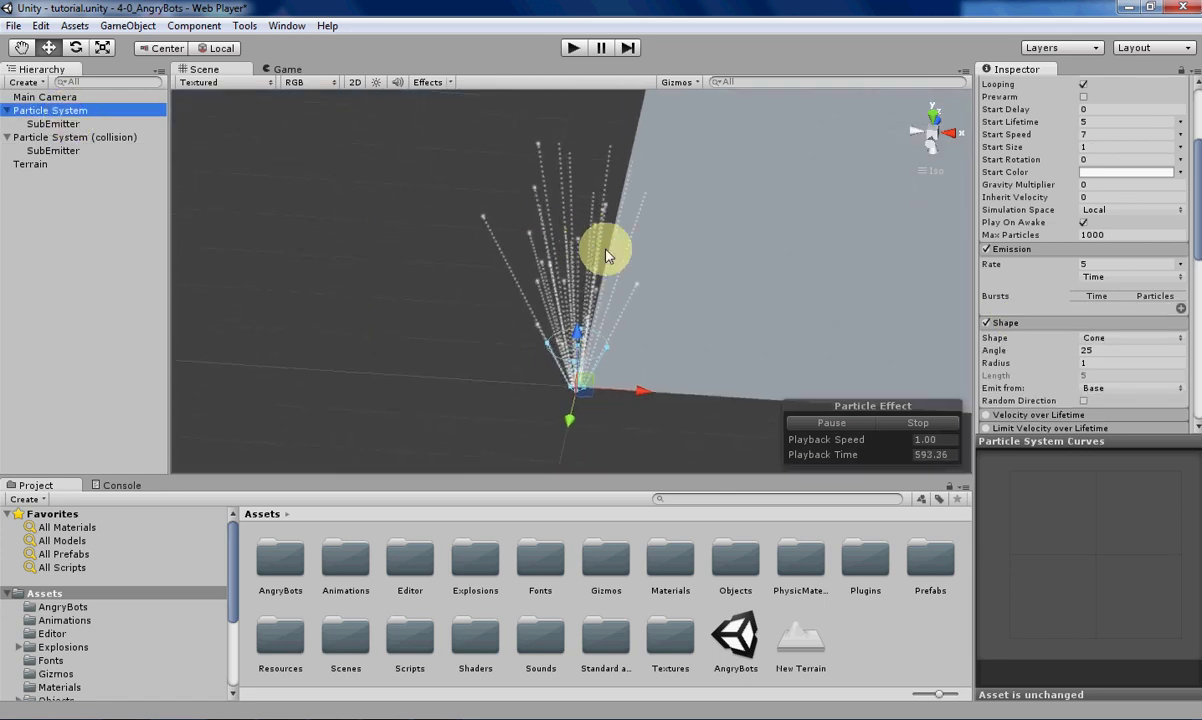
Create a new sub emitter in the first Death slot of the original Particle System and view its firework-like bursts.
left_click_drag(636, 314, 578, 274, "alt")
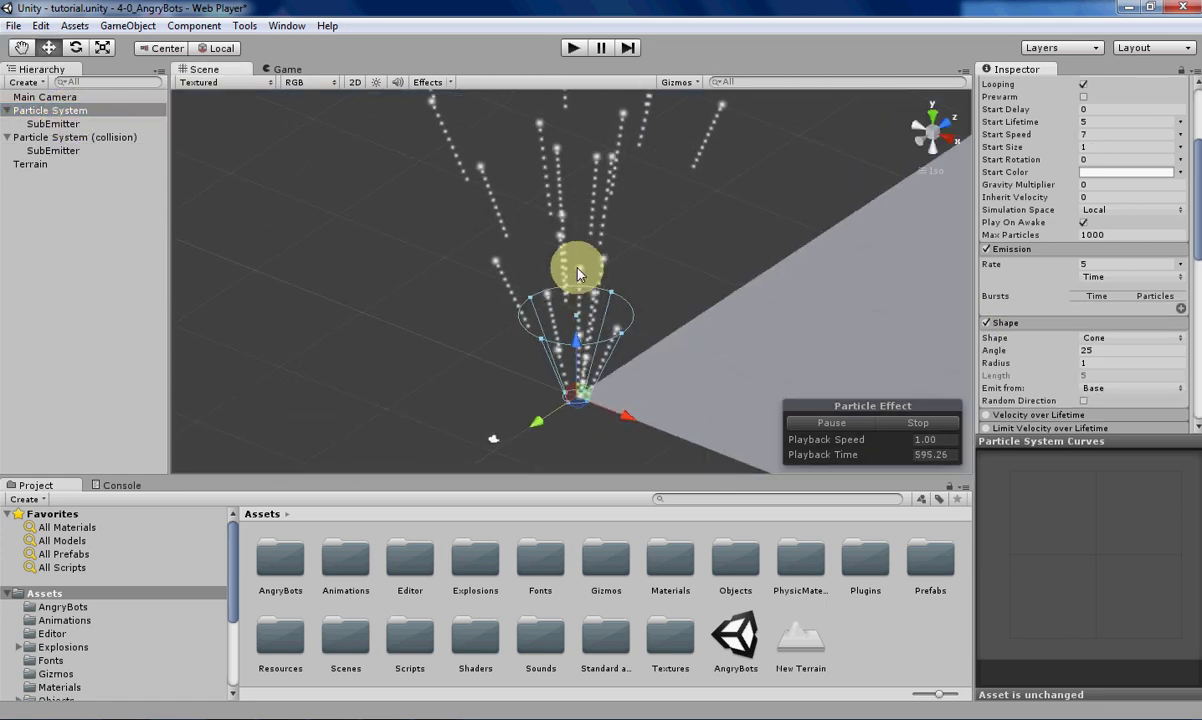
scroll(1097, 314, "down", 5)
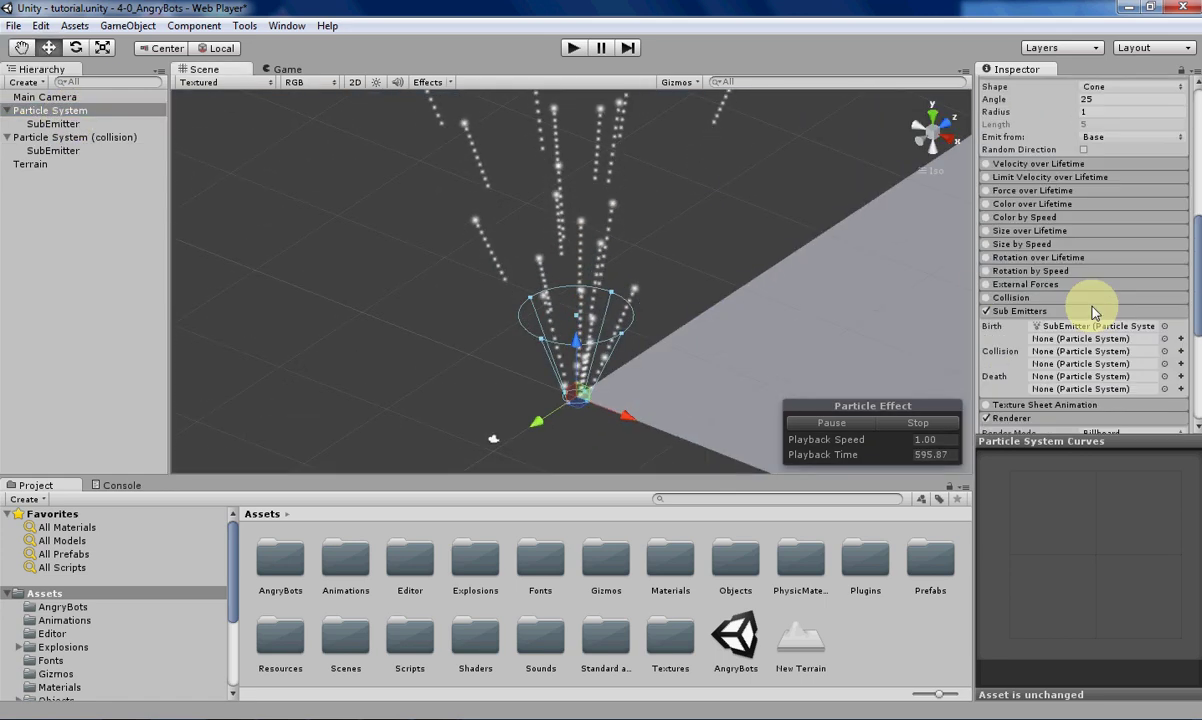
left_click(1181, 377)
scroll(644, 216, "down", 5)
middle_click_drag(640, 137, 609, 294)
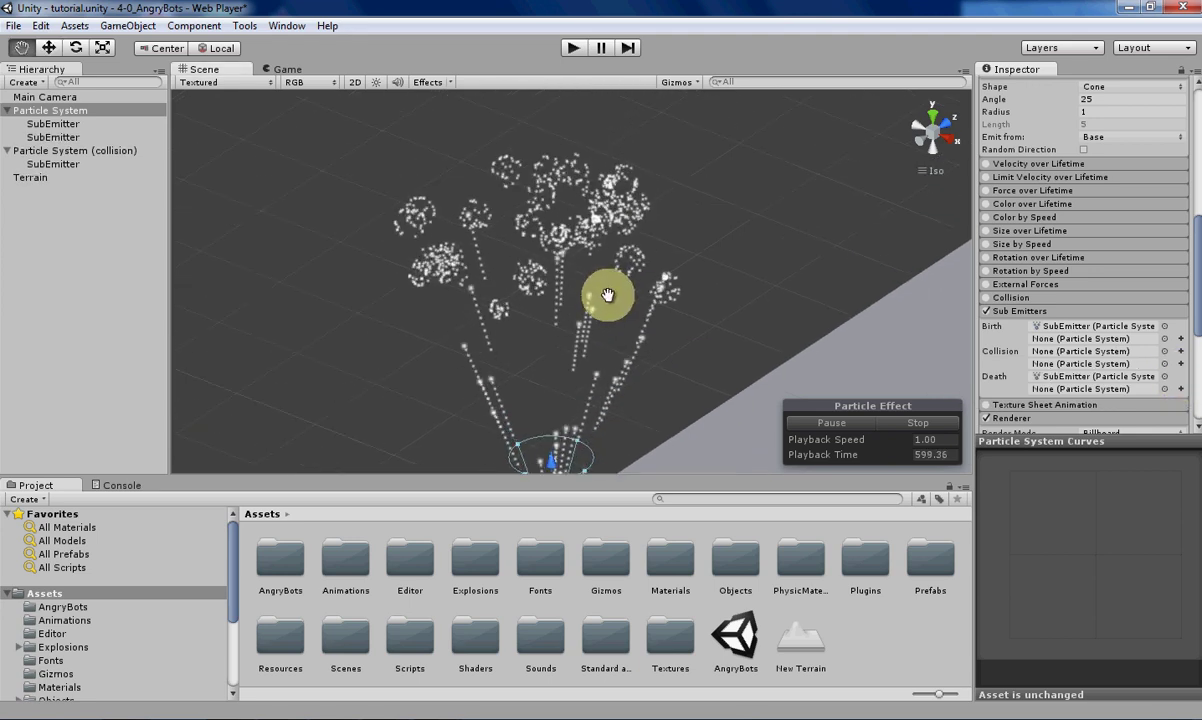
scroll(609, 296, "down", 3)
scroll(609, 296, "up", 9)
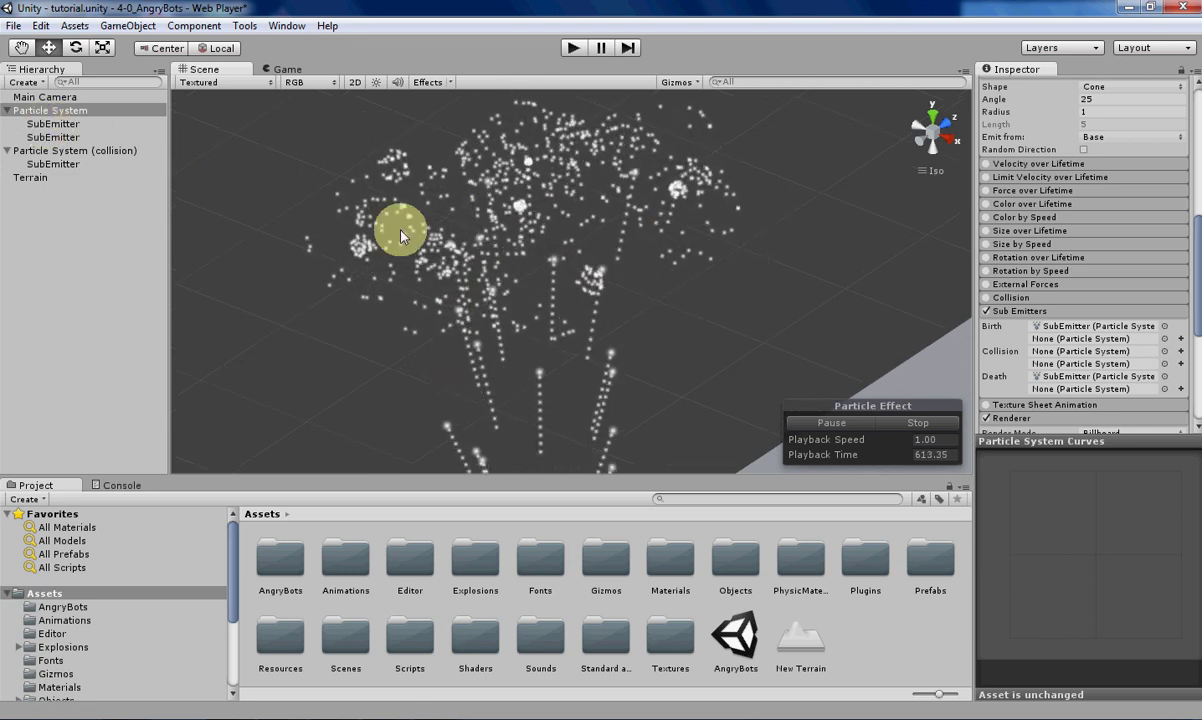
scroll(561, 341, "down", 4)
scroll(578, 365, "up", 2)
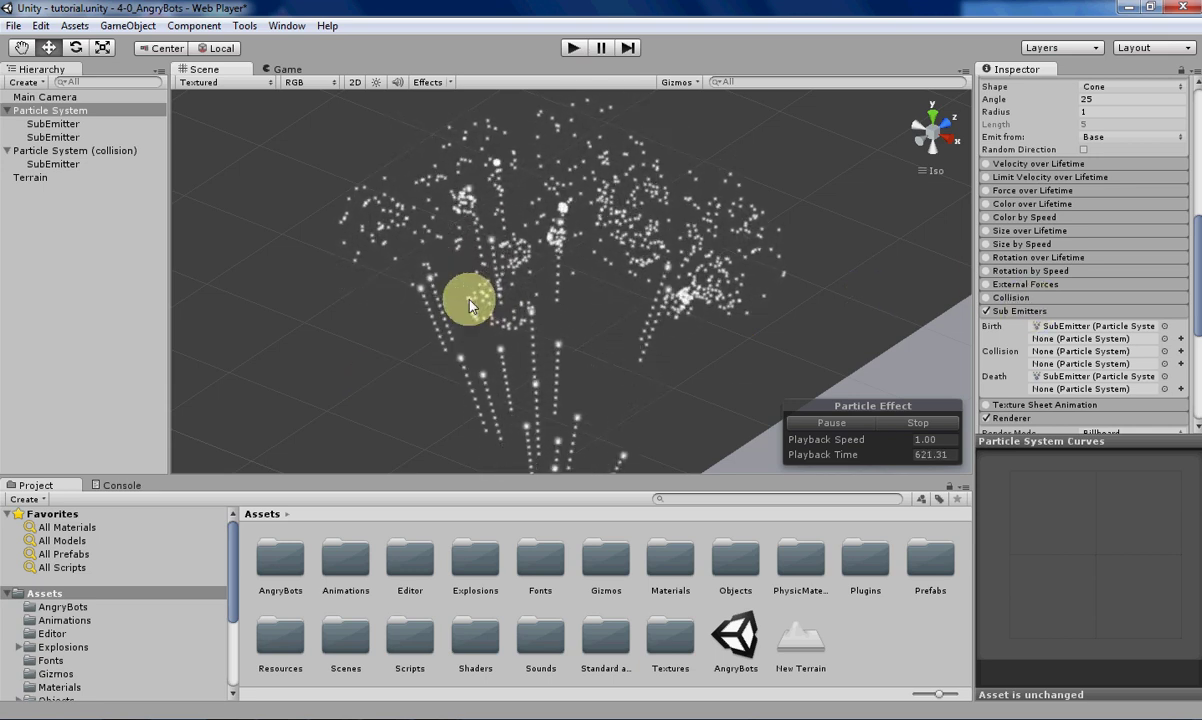
middle_click_drag(531, 275, 541, 242)
scroll(550, 209, "down", 5)
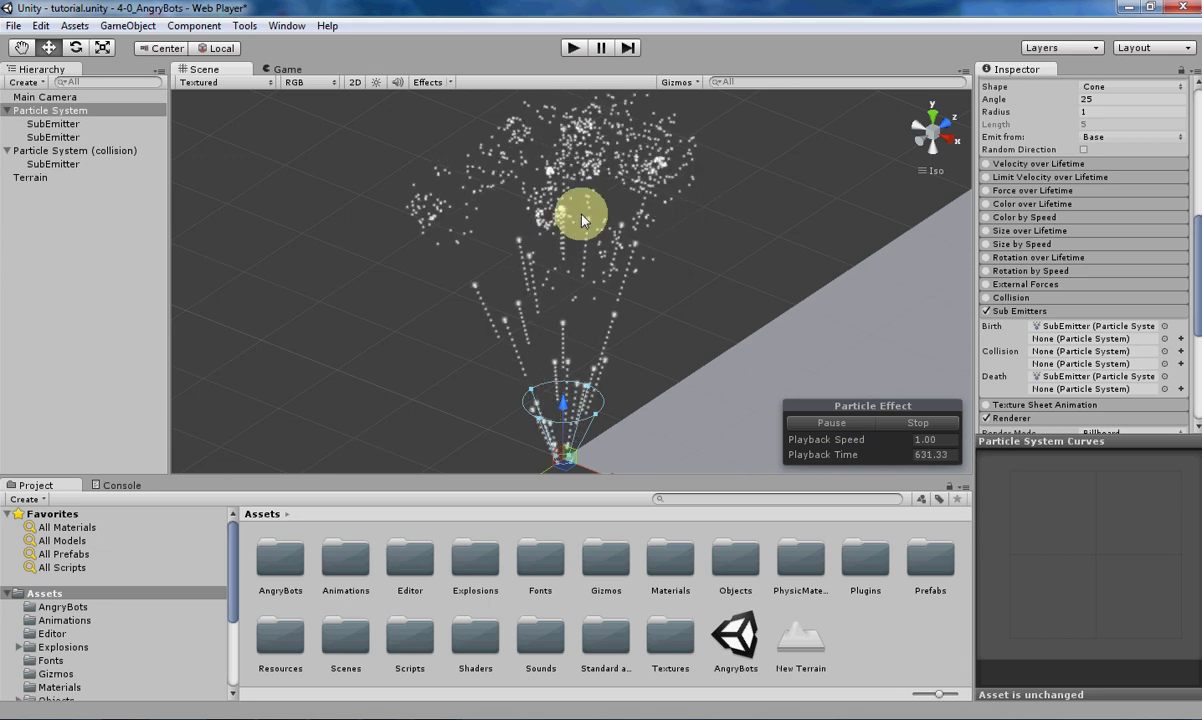
Identify the sub emitter that bursts 30 particles under Particle System and rename it "SubEmitter (death)".
left_click(60, 123)
scroll(1098, 344, "up", 10)
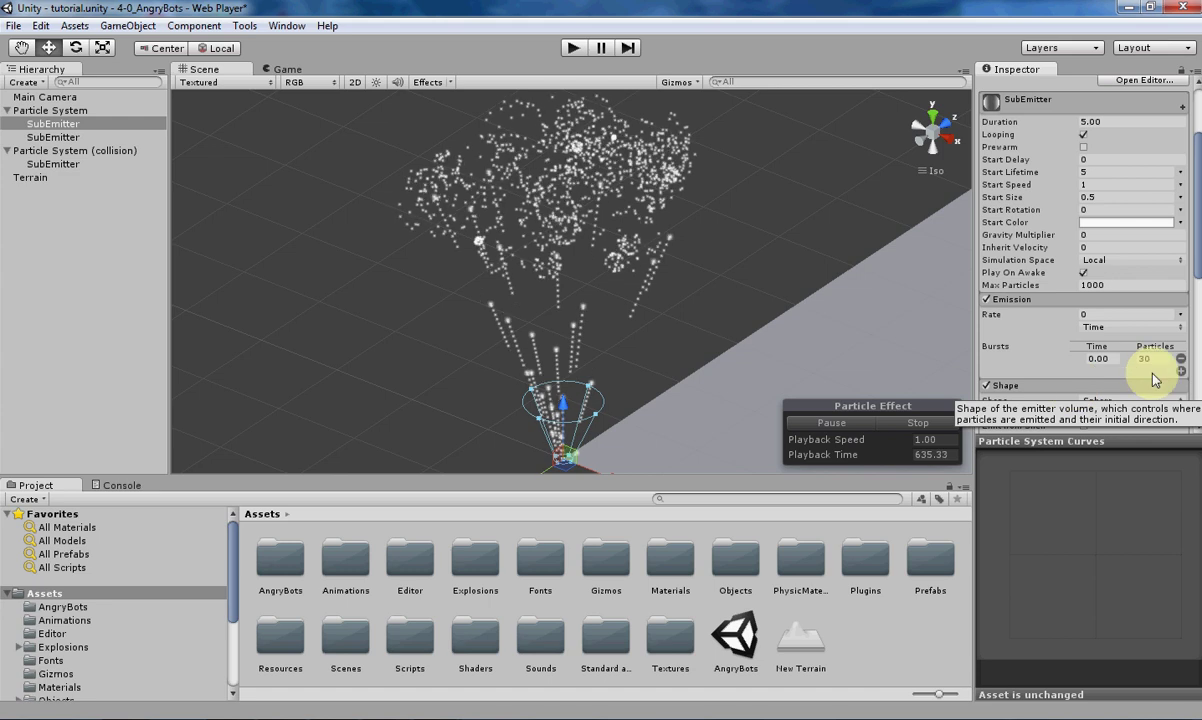
left_click(86, 121)
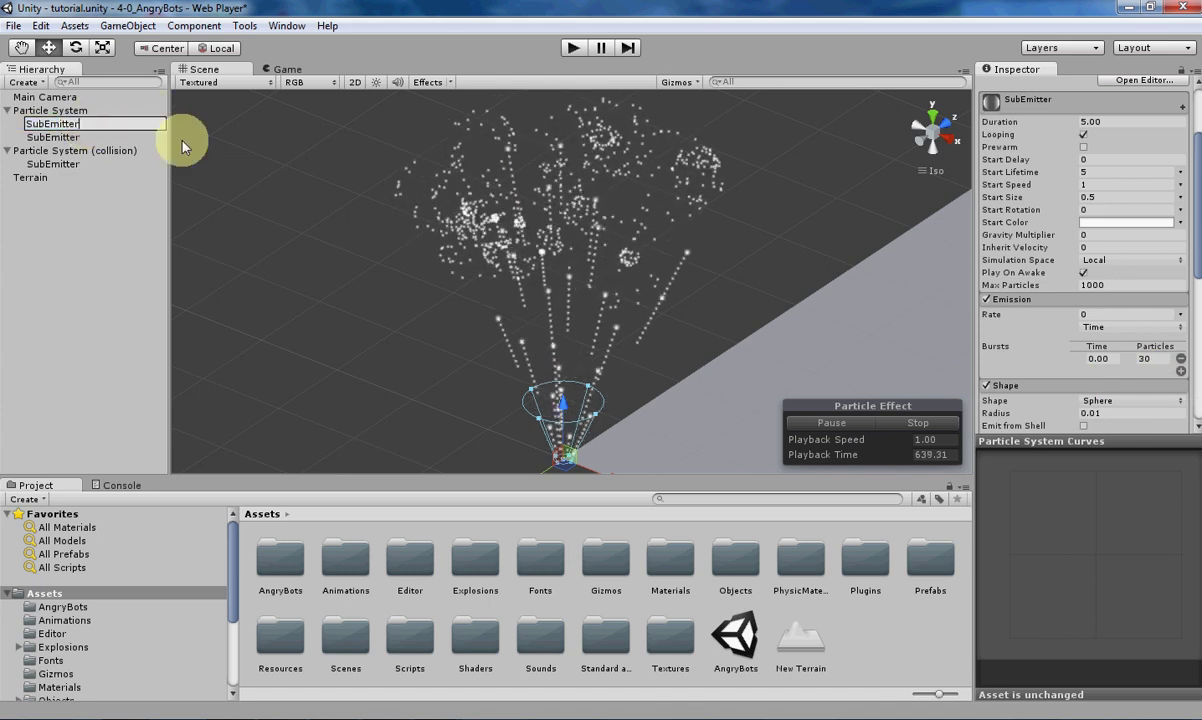
key("End")
type("(death)")
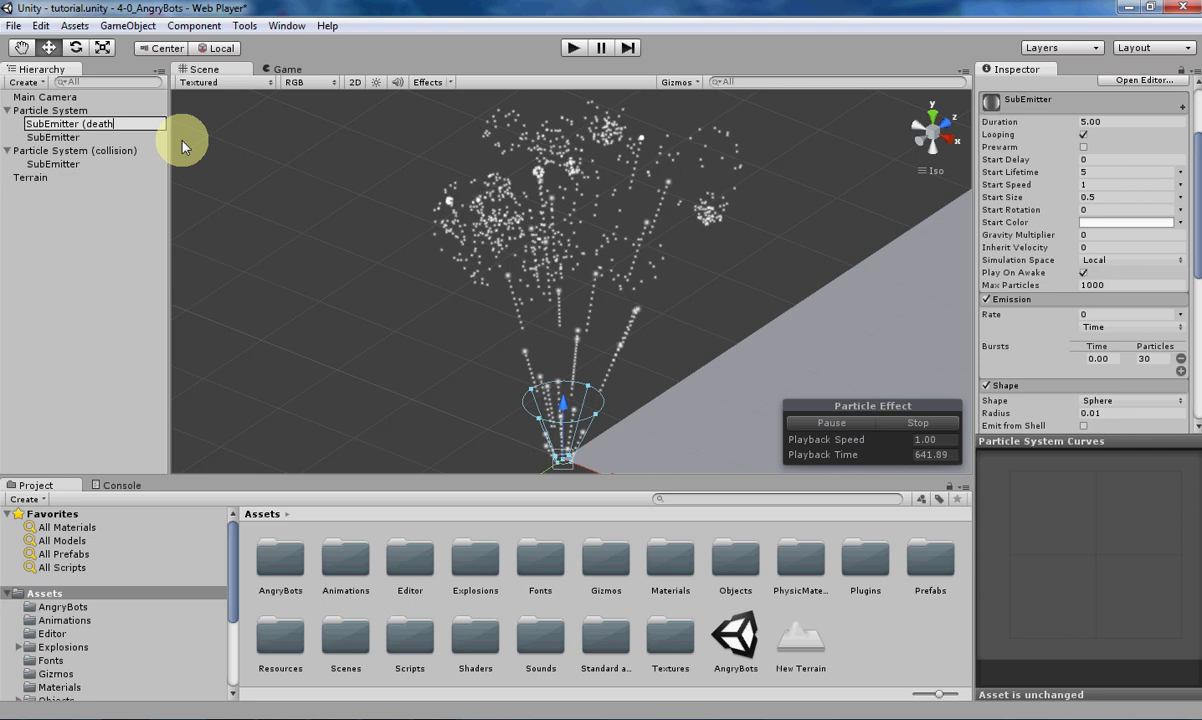
key("Return")
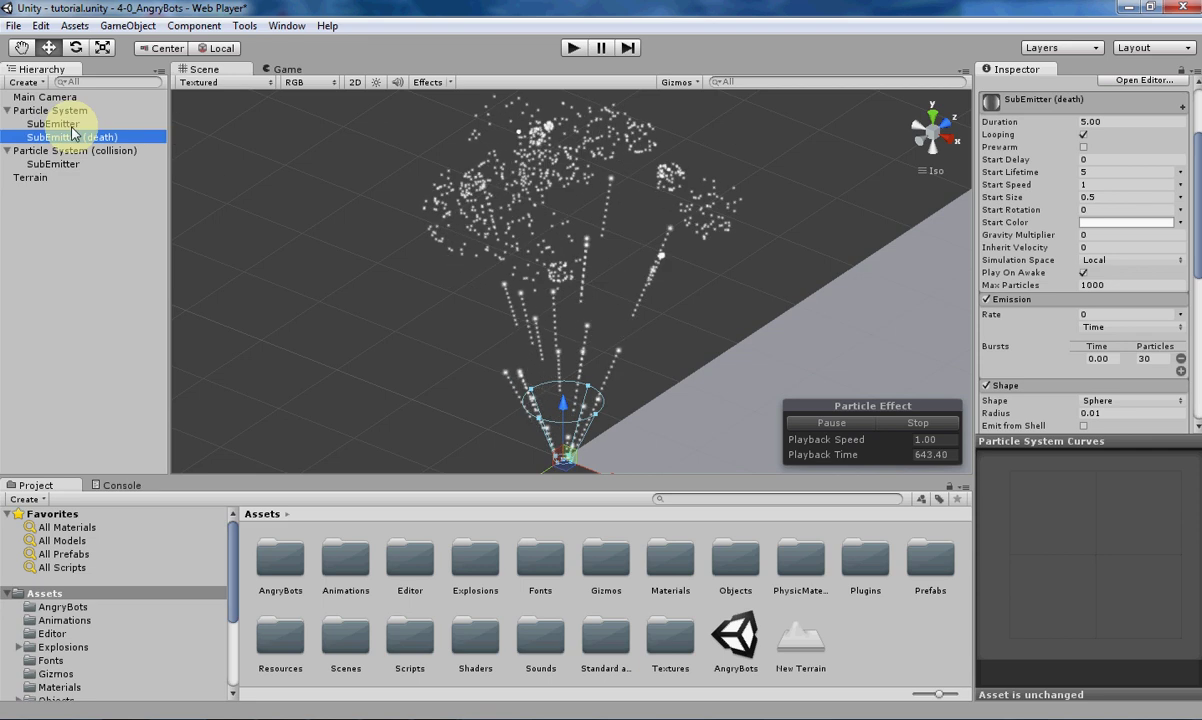
Rename the other sub emitter under Particle System as "SubEmitter (trail)".
left_click(68, 123)
left_click(71, 127)
left_click(95, 125)
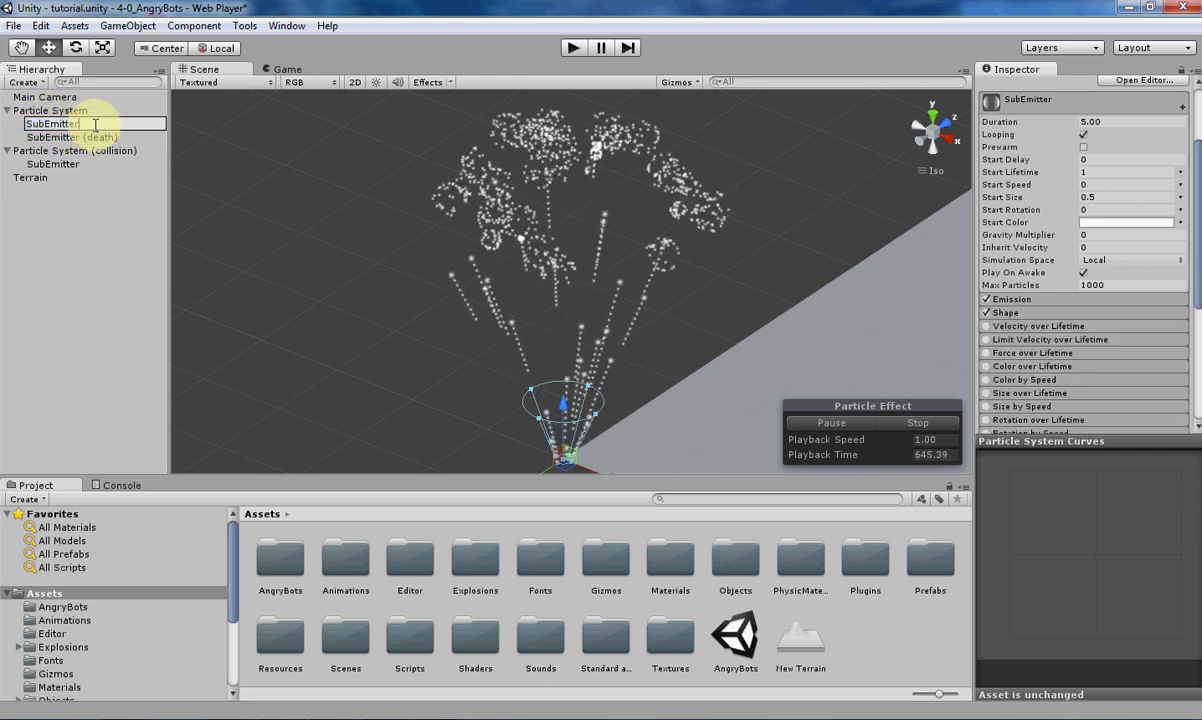
type("(trail)")
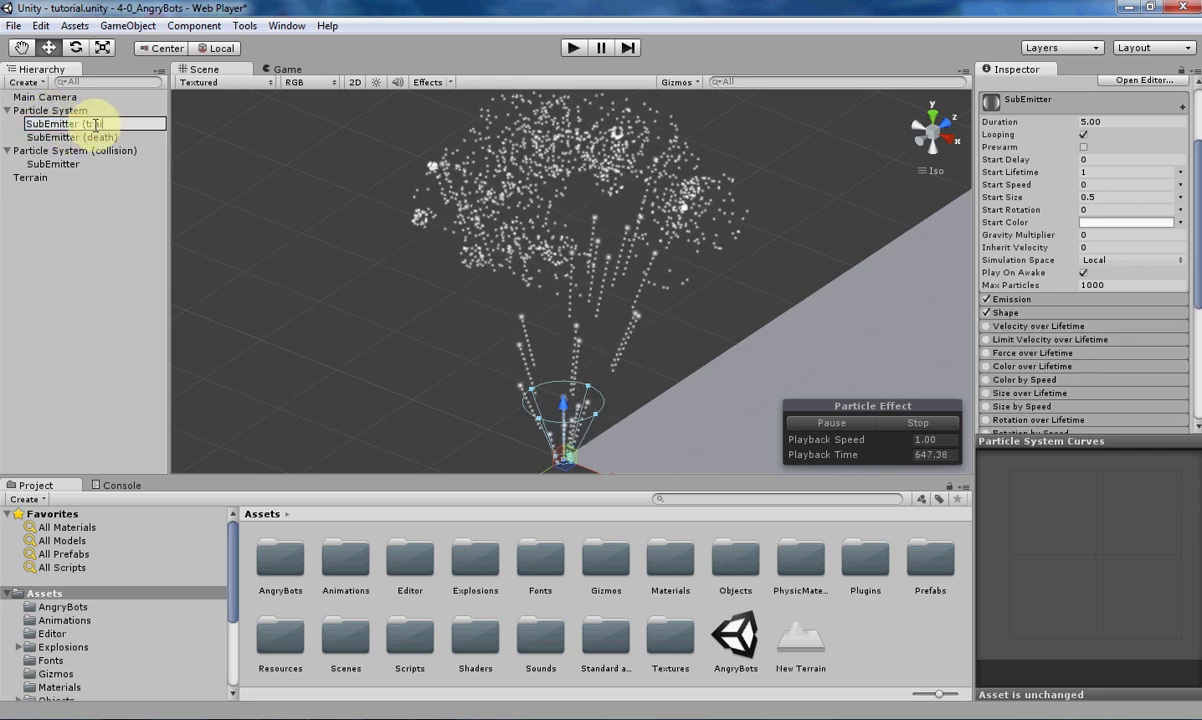
key("Return")
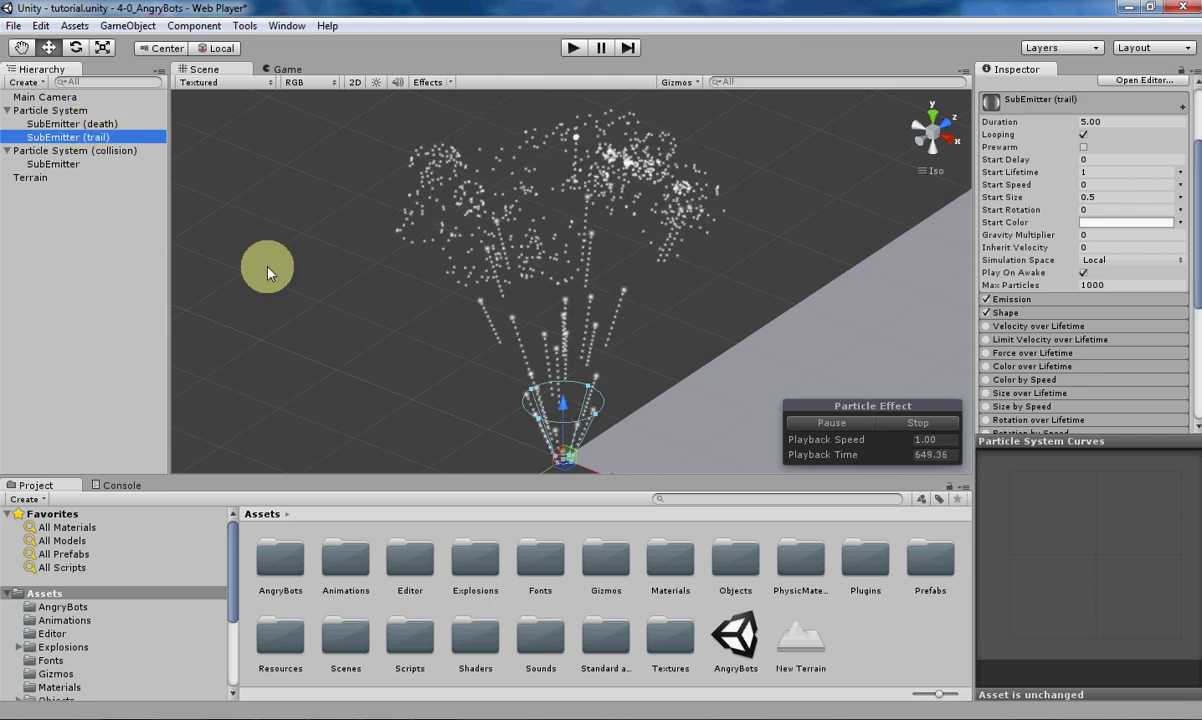
Set the emission Rate of SubEmitter (trail) to 2 and view the particle trails up close.
scroll(1165, 300, "down", 4)
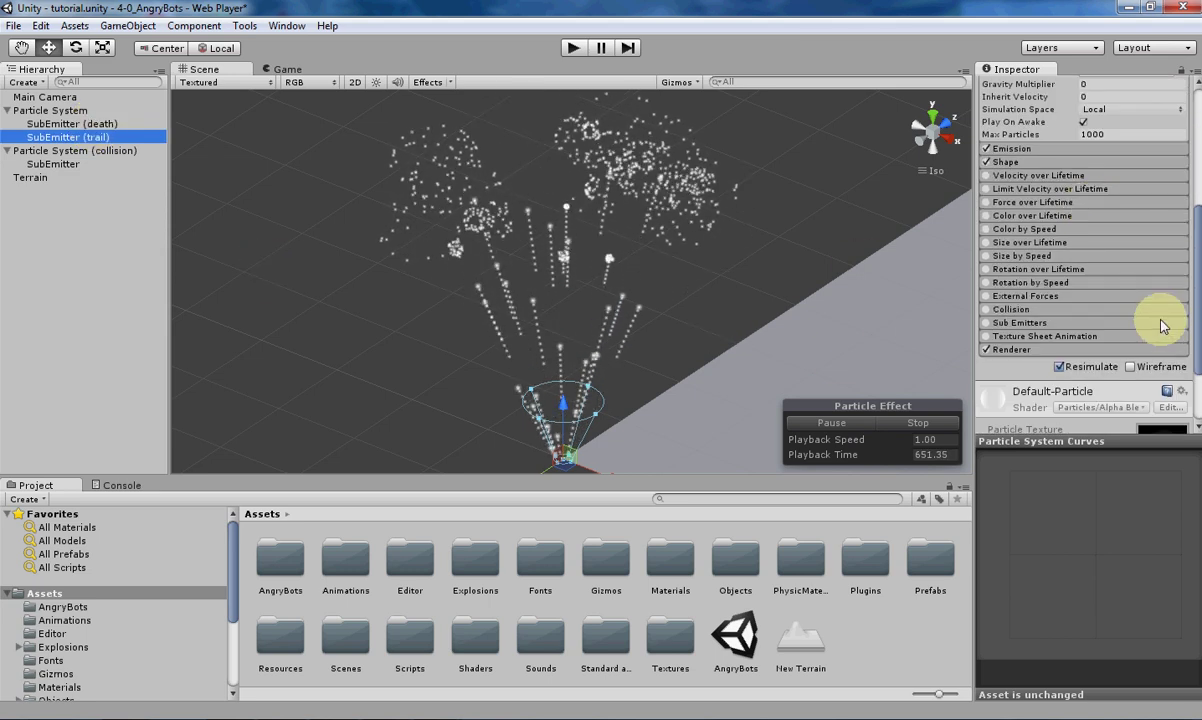
left_click(1073, 150)
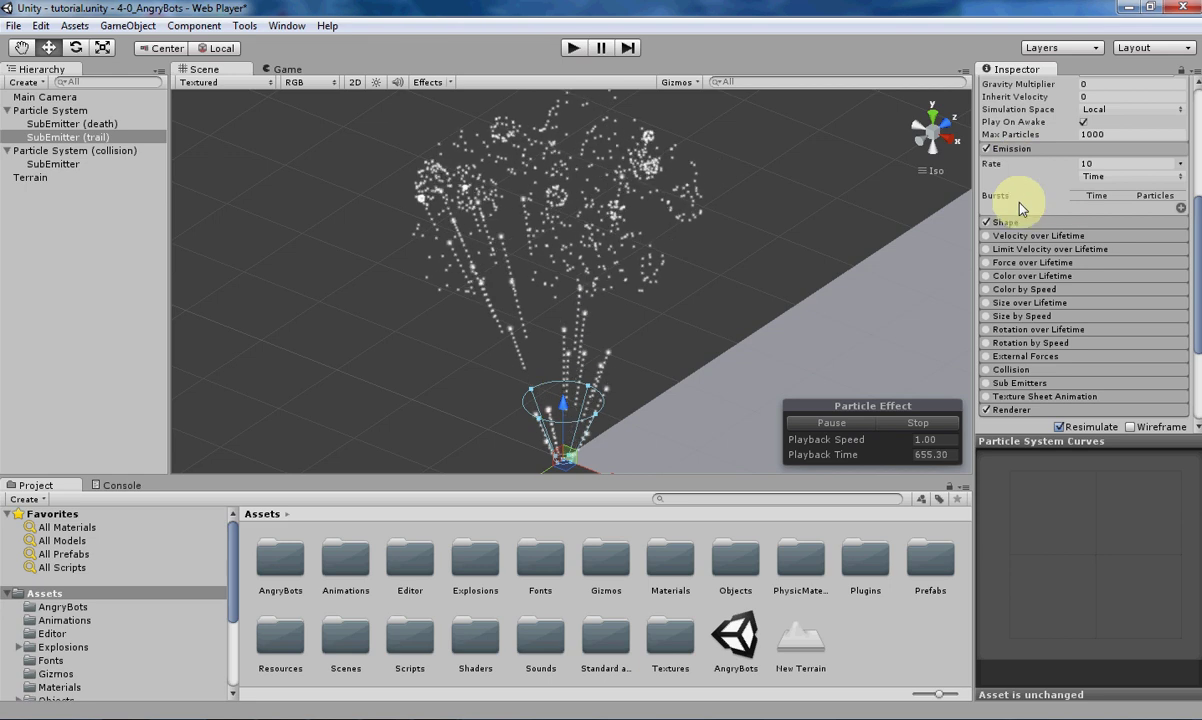
middle_click_drag(552, 347, 581, 261)
scroll(581, 261, "up", 7)
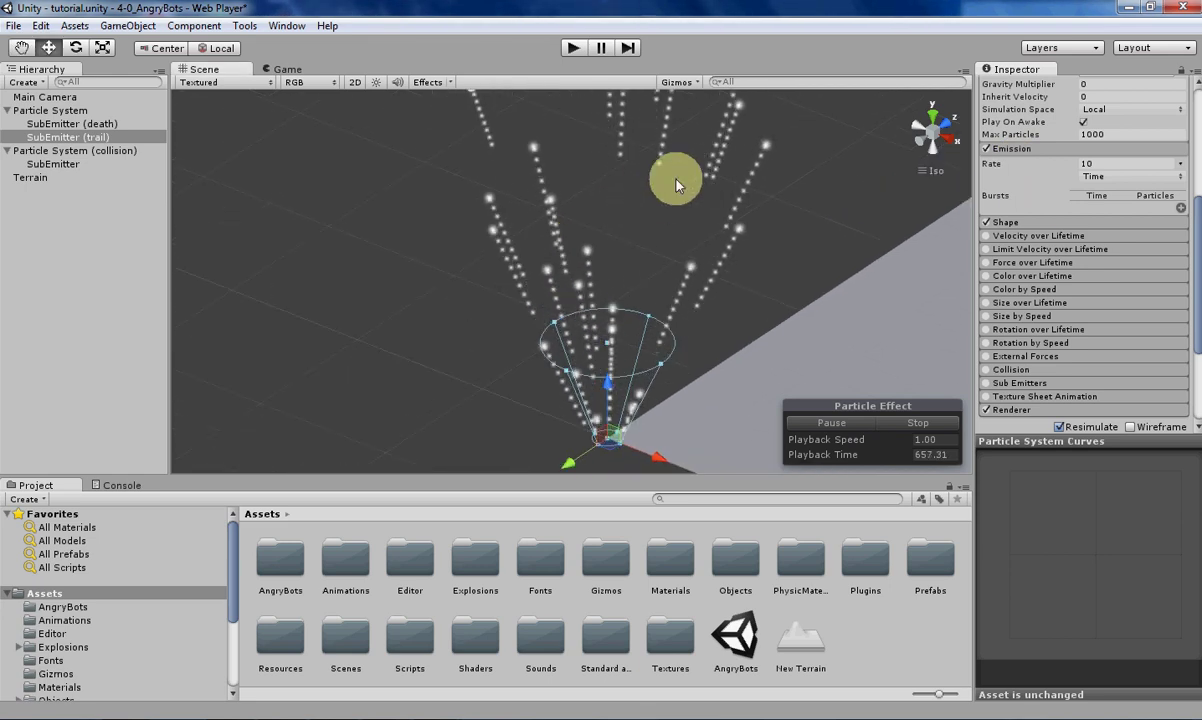
mouse_move(676, 184)
middle_mouse_down()
mouse_move(652, 210)
mouse_move(663, 188)
middle_mouse_up()
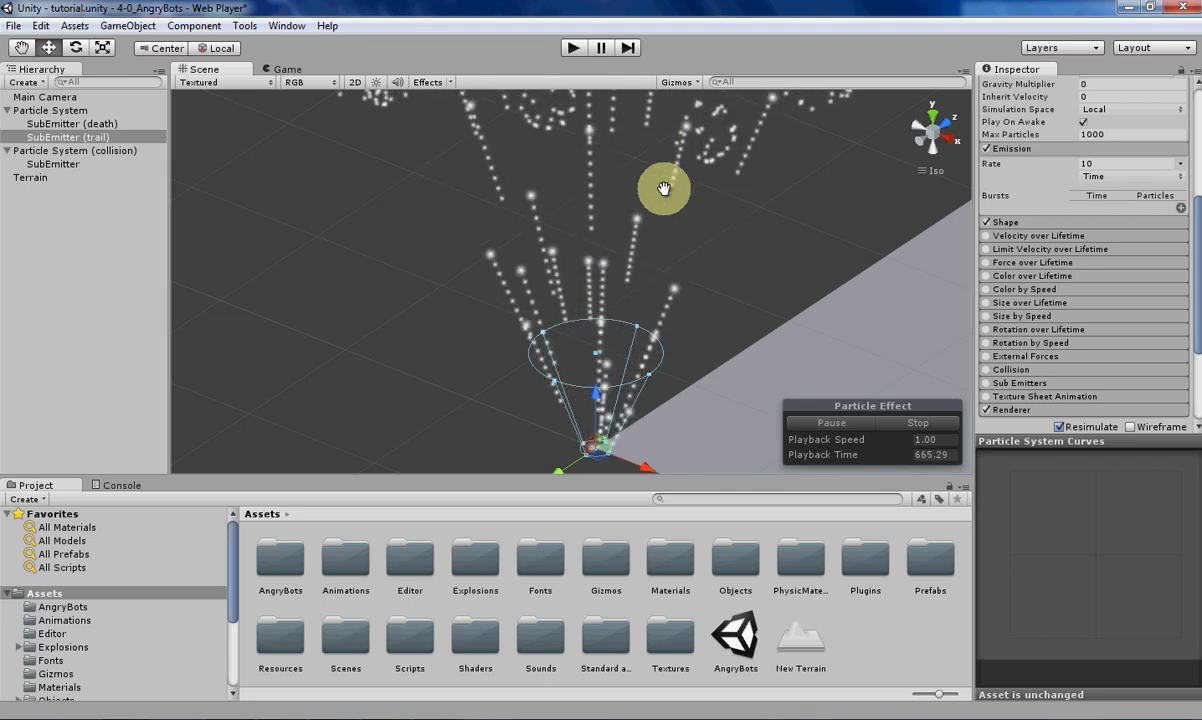
left_click(1100, 164)
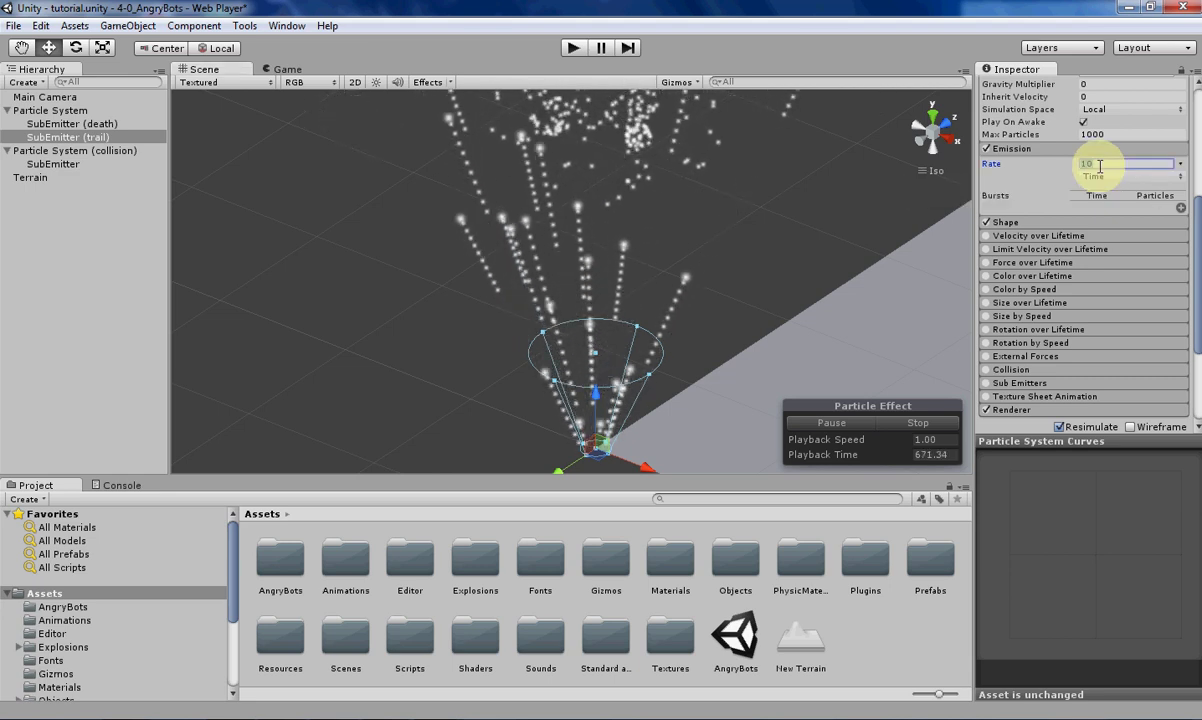
type("2")
left_click_drag(770, 321, 715, 318, "alt")
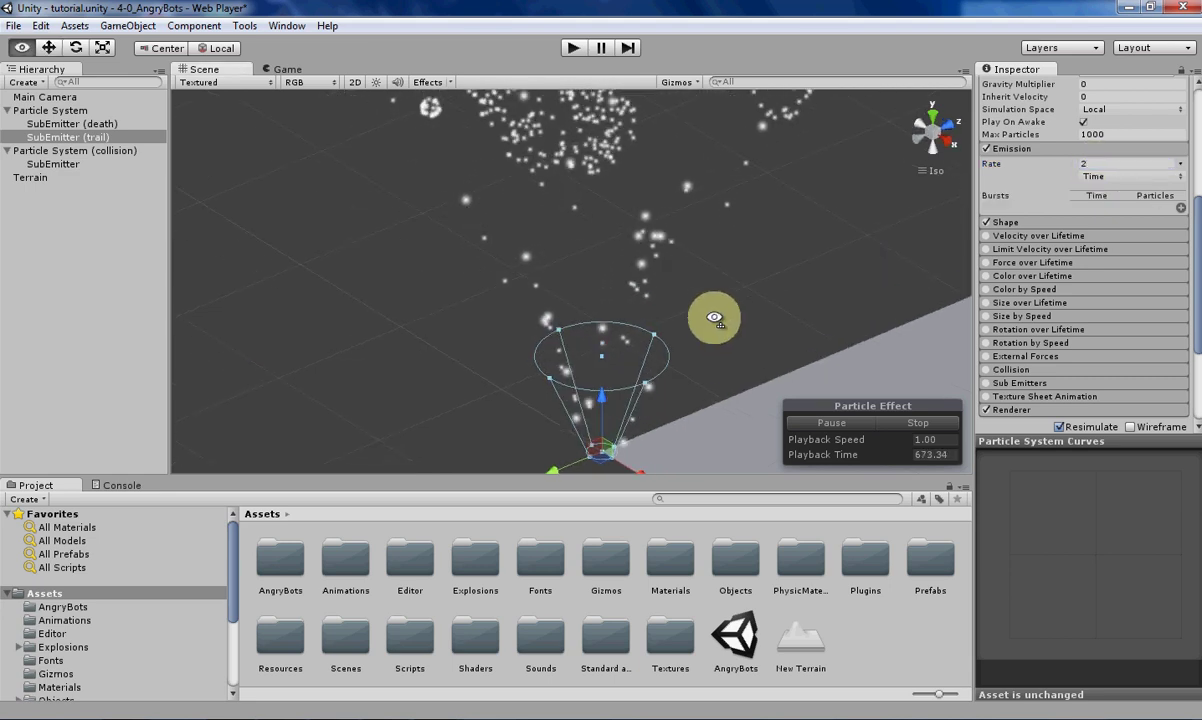
left_click_drag(546, 368, 575, 268, "alt")
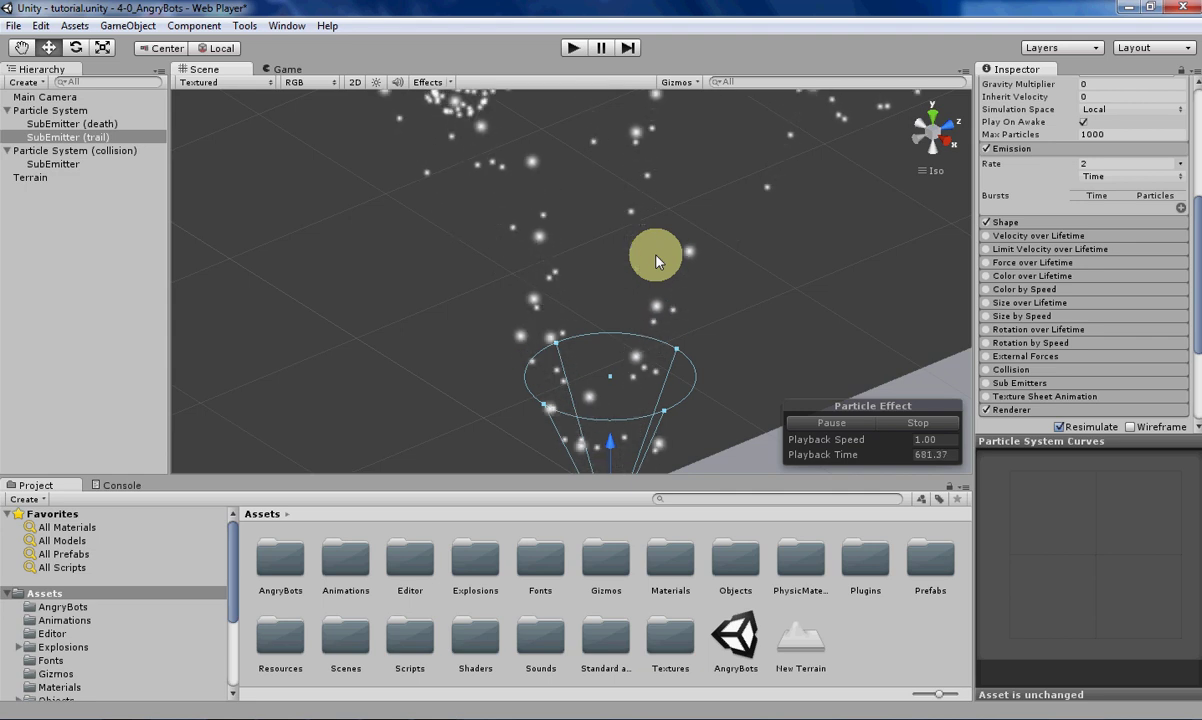
Set the emission Rate of SubEmitter (trail) to 10 and view the complete particle effect.
left_click(1103, 163)
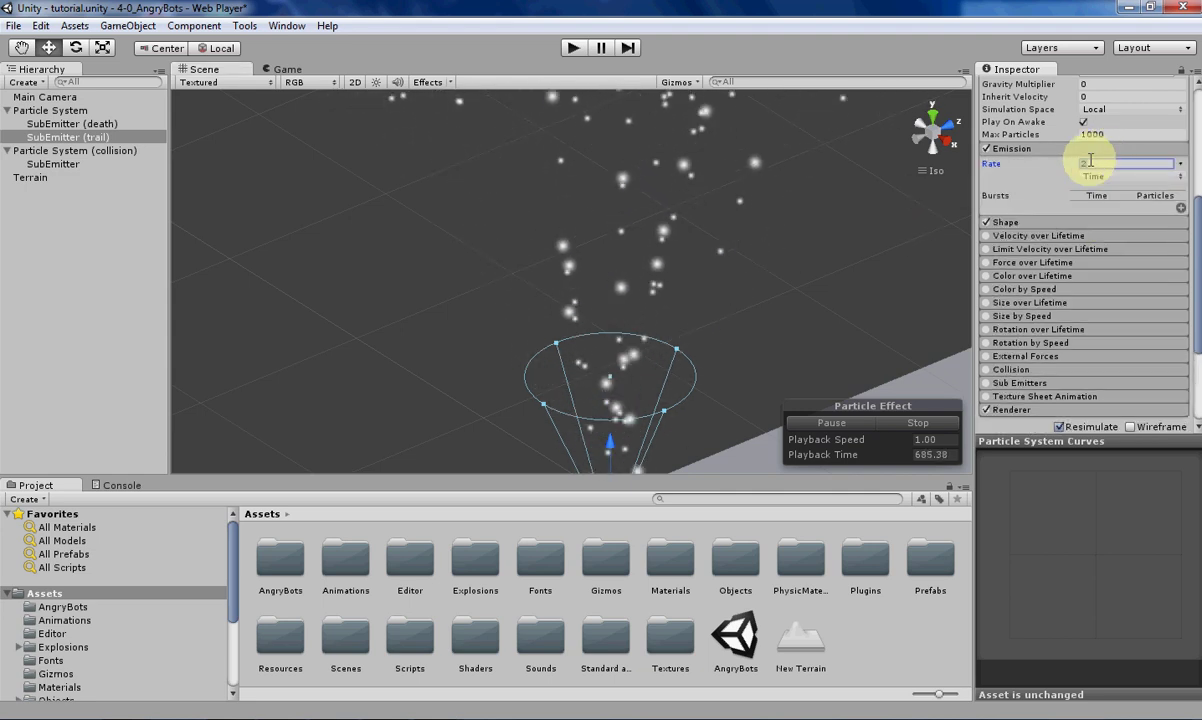
type("10")
right_click_drag(509, 242, 558, 244)
scroll(558, 244, "down", 5)
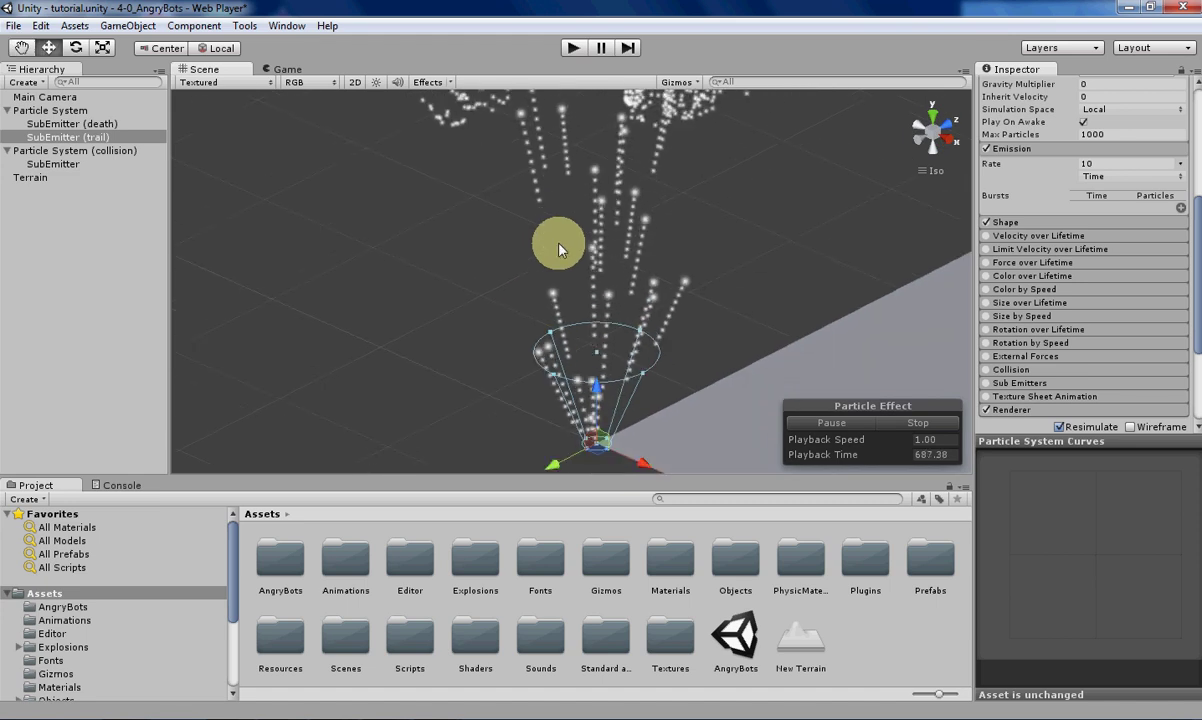
scroll(558, 244, "down", 8)
middle_click_drag(556, 246, 547, 315)
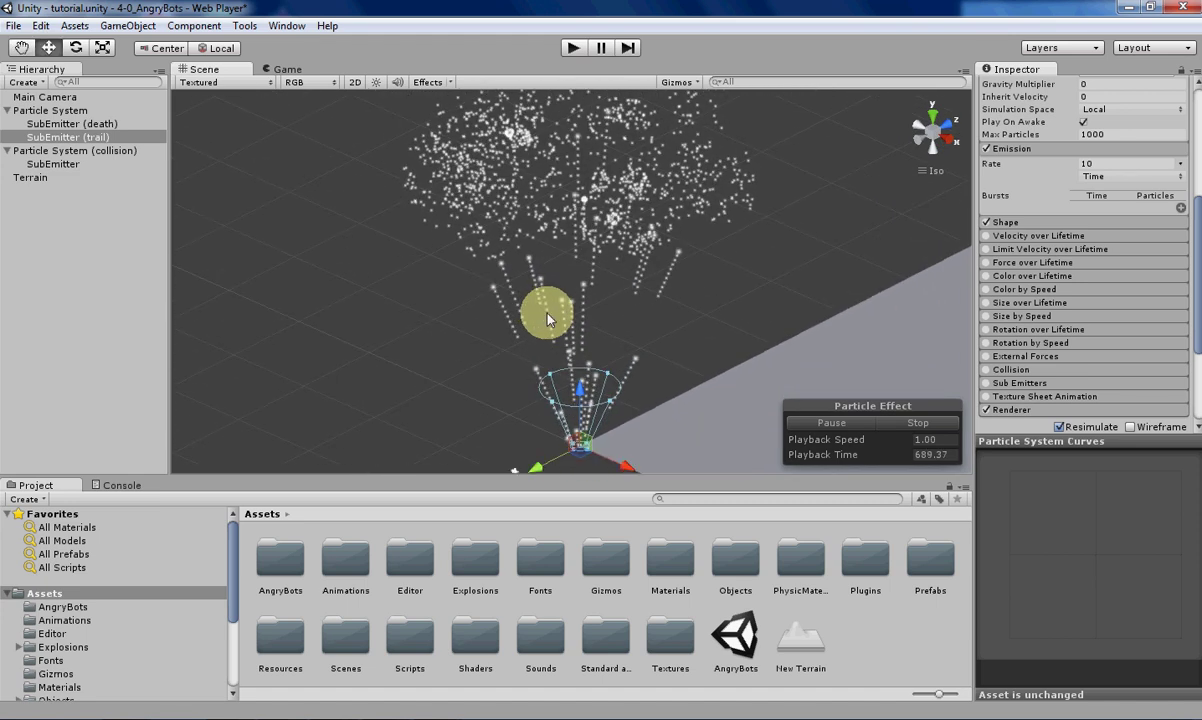
Expand the Shape module of SubEmitter (trail) and set its emission shape to Cone.
scroll(475, 278, "up", 2)
left_click(1020, 222)
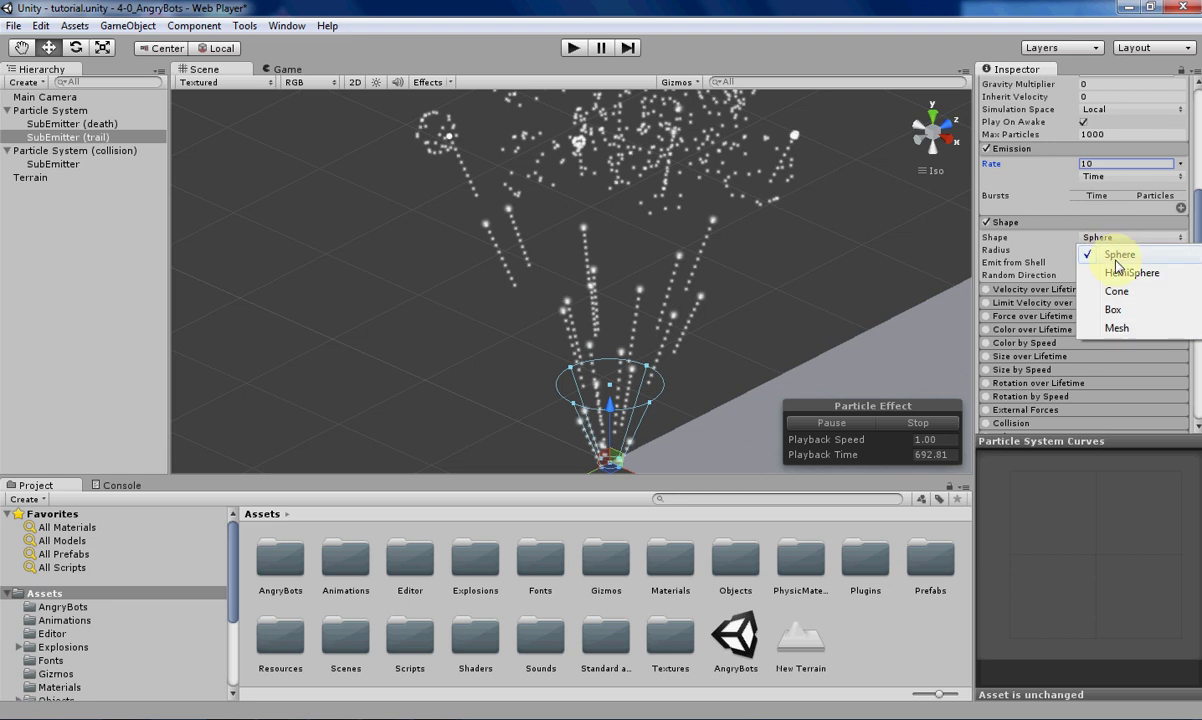
left_click(1107, 292)
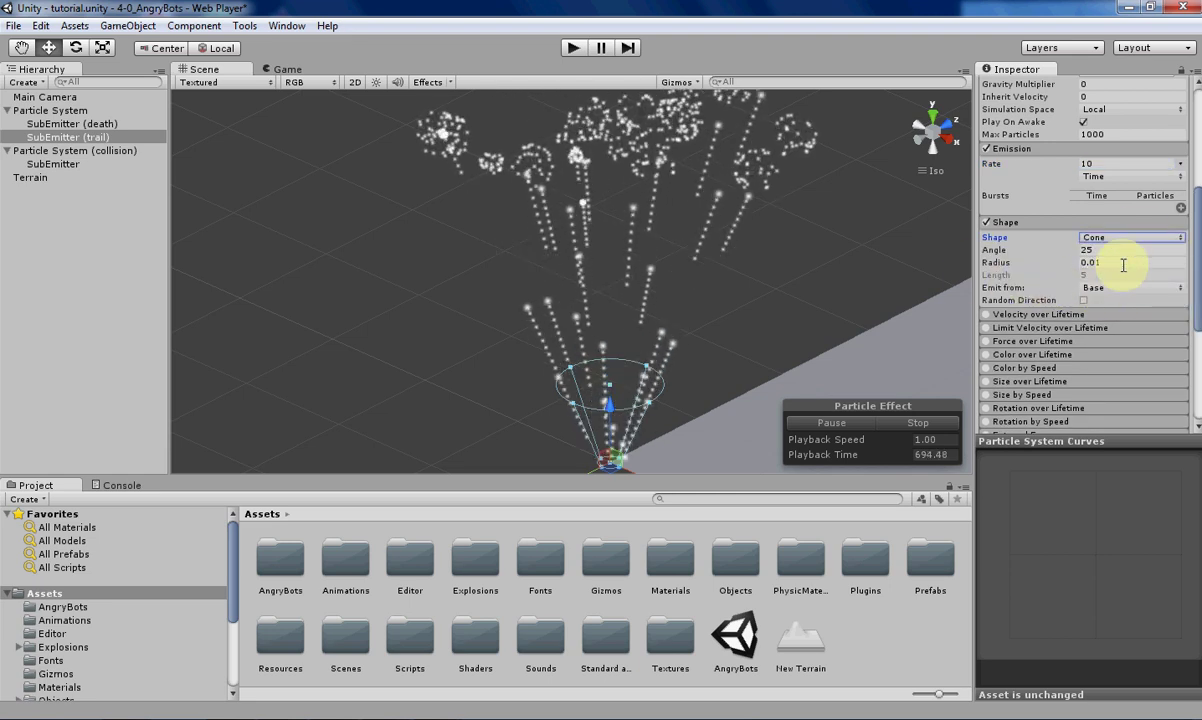
Set the Start Speed of SubEmitter (trail) to 3.
scroll(1122, 265, "up", 3)
left_click(1104, 134)
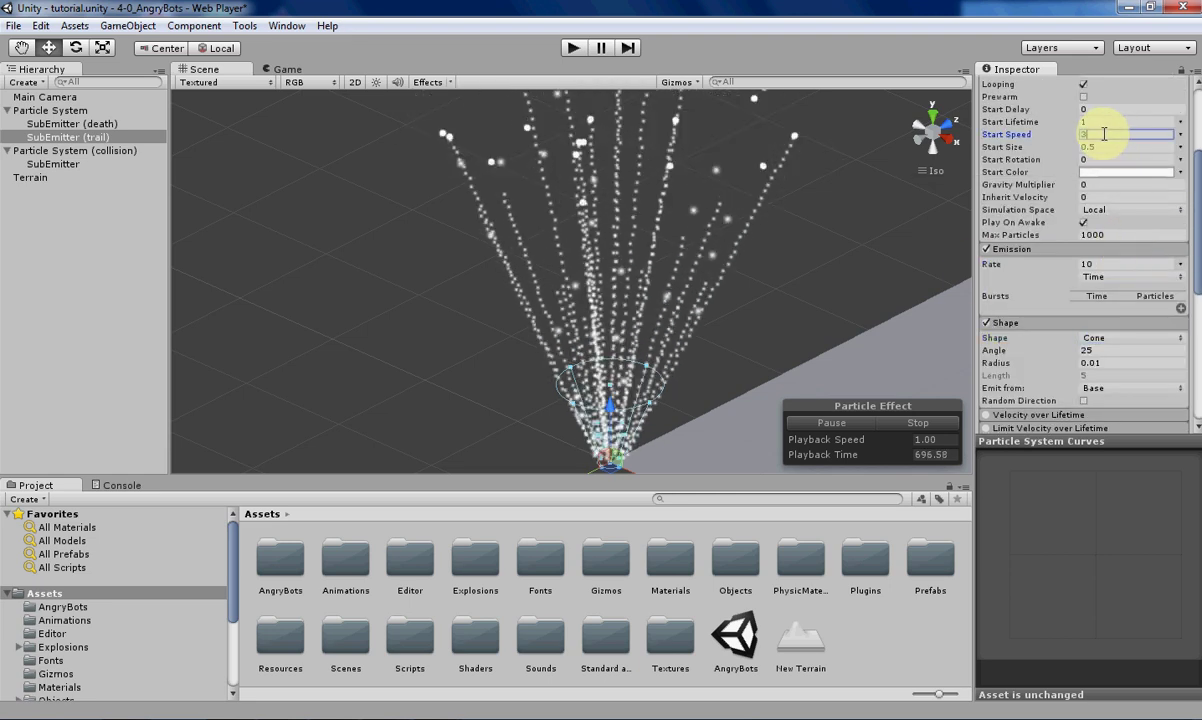
middle_click_drag(705, 302, 621, 333)
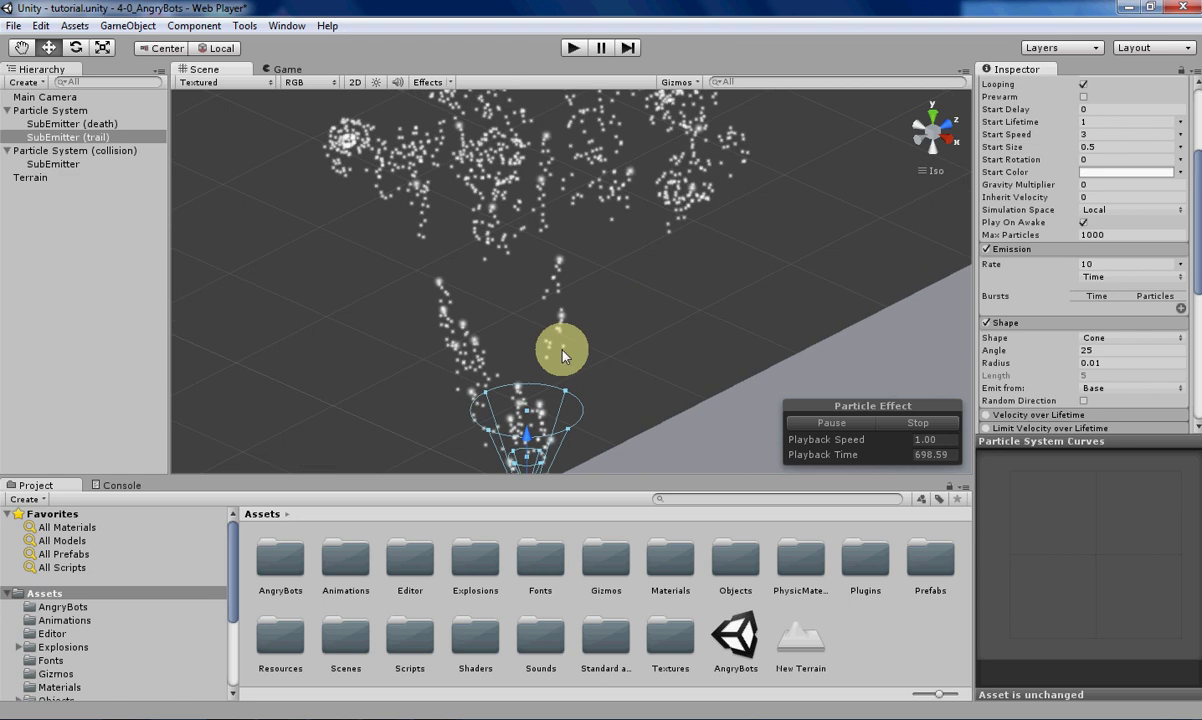
Examine how the trail particles spread behind the rising particles, along with the Emission and Shape settings of SubEmitter (trail).
left_click_drag(562, 355, 590, 366)
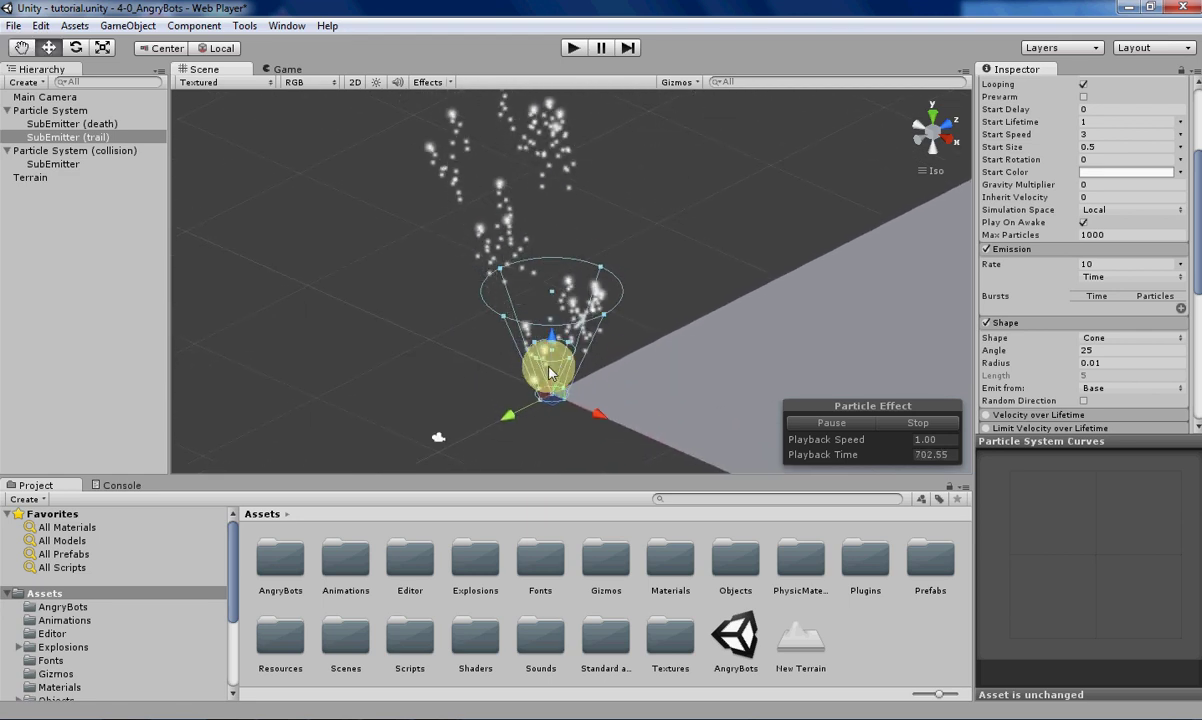
middle_click_drag(624, 290, 587, 427)
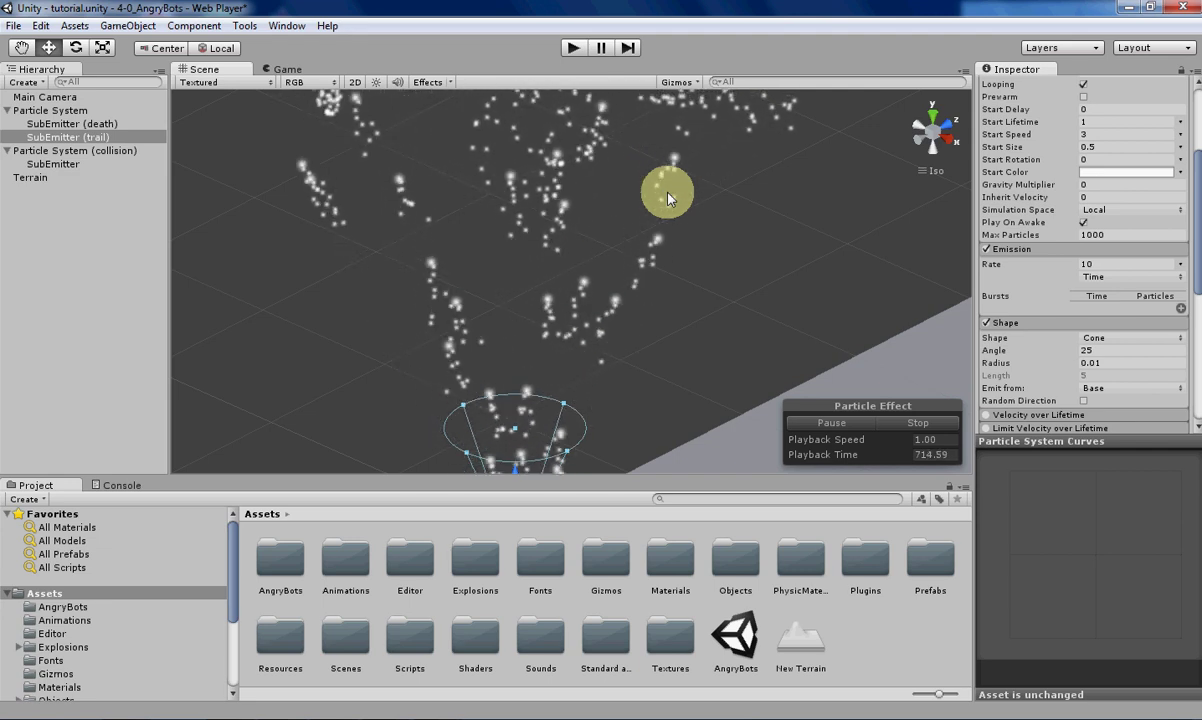
middle_click_drag(516, 374, 564, 280)
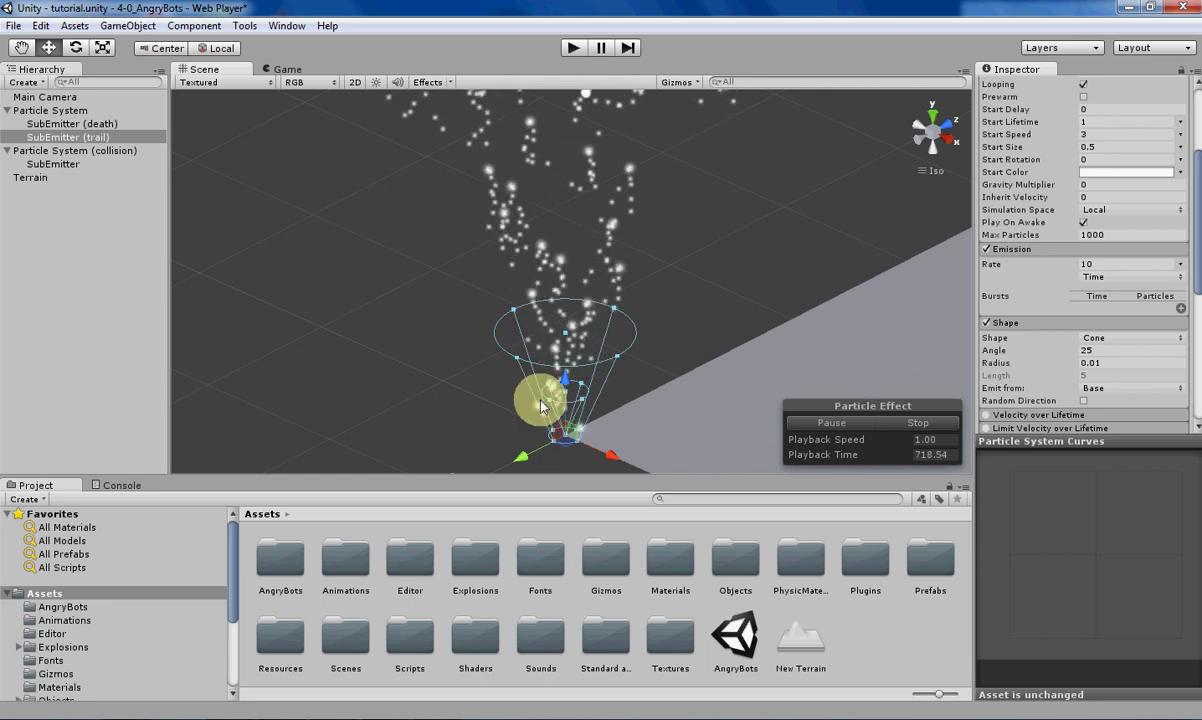
middle_click_drag(625, 160, 617, 196)
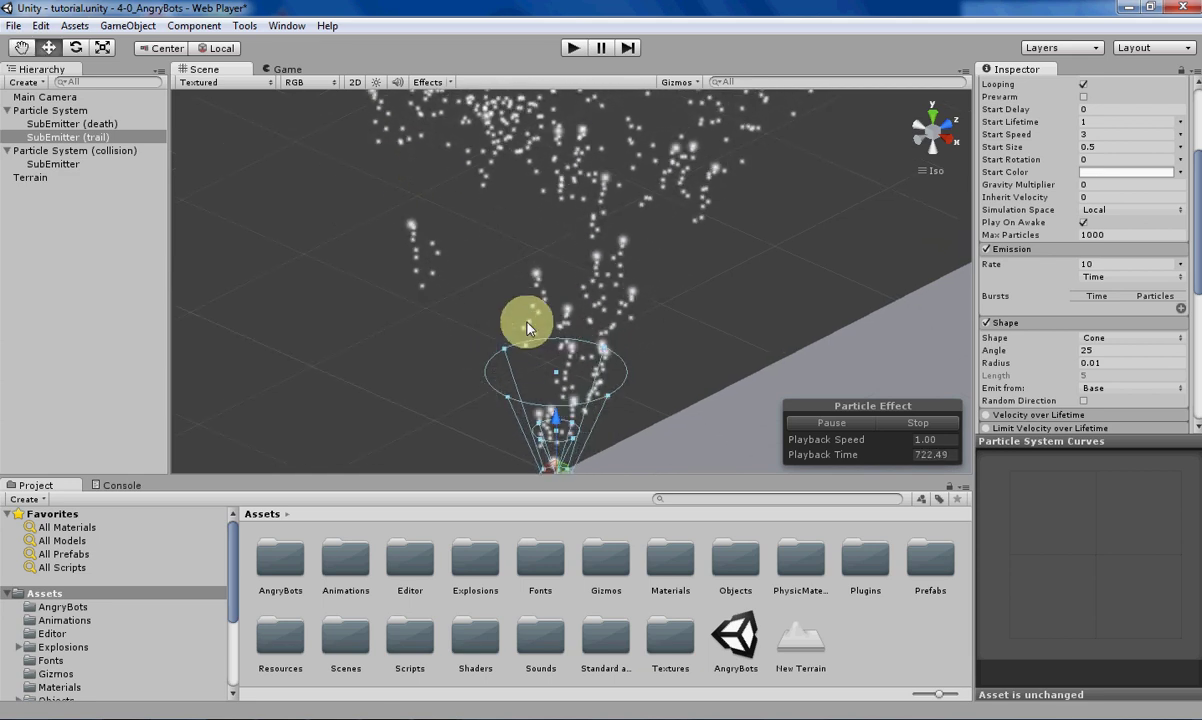
middle_click_drag(522, 326, 496, 279)
scroll(447, 254, "down", 4)
scroll(447, 253, "up", 3)
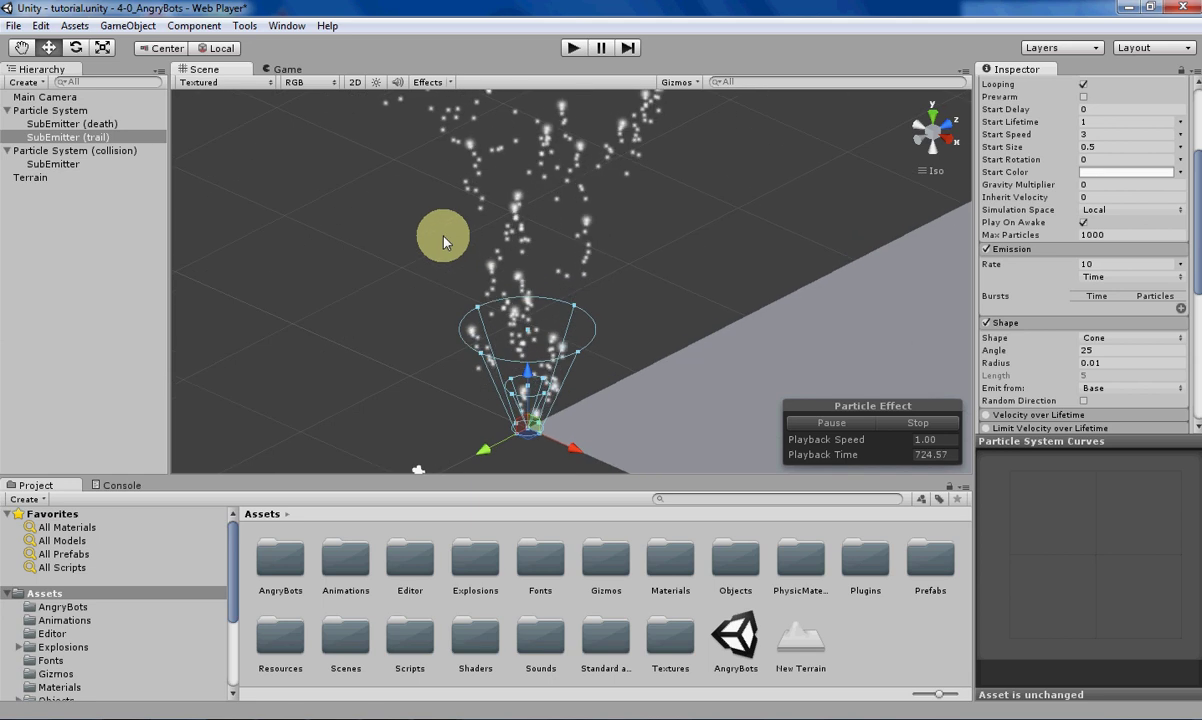
middle_click_drag(445, 220, 471, 256)
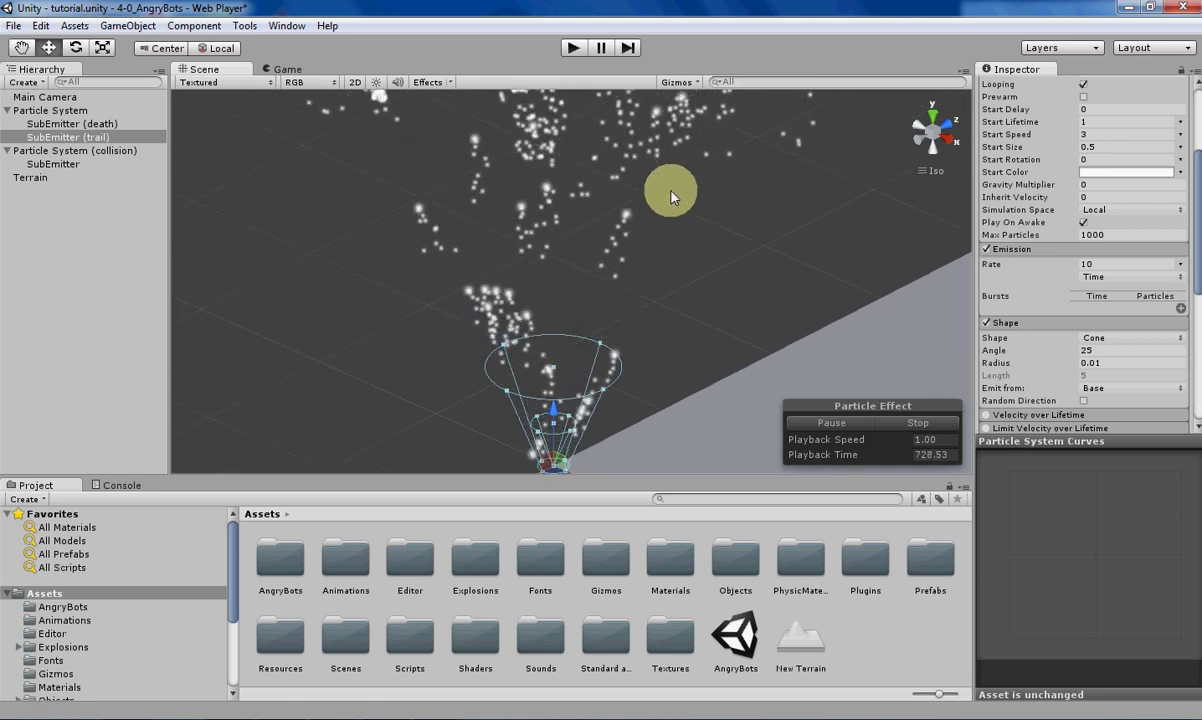
scroll(1093, 333, "down", 2)
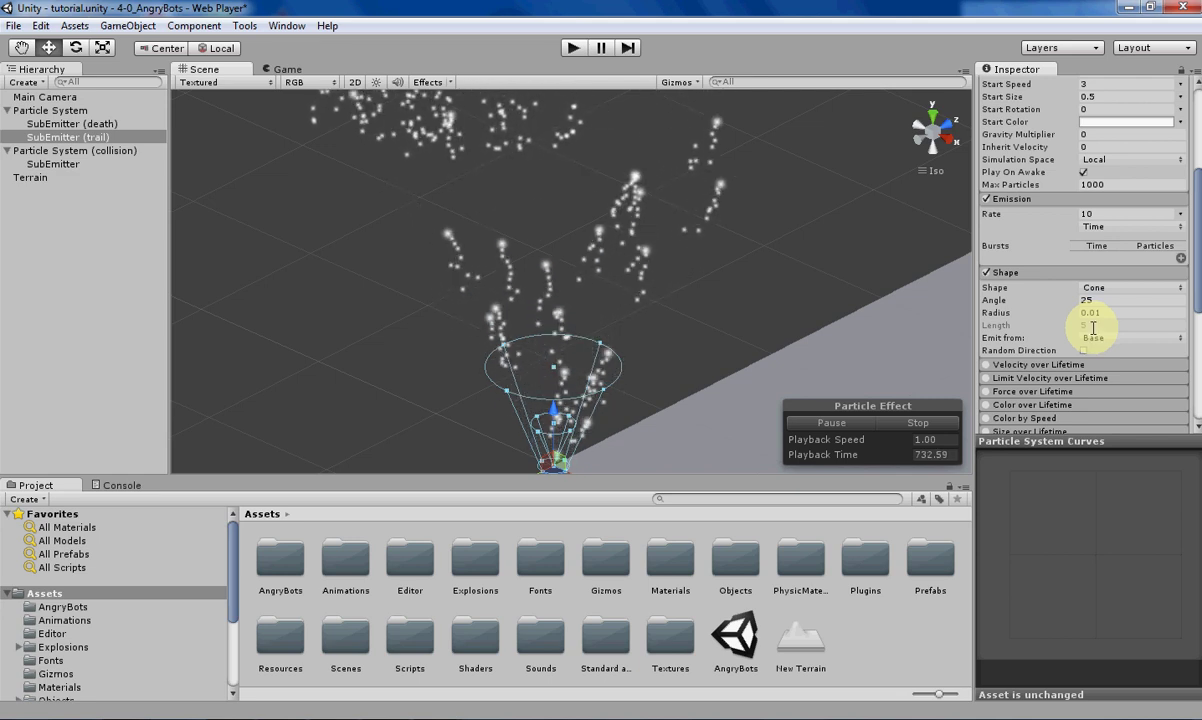
middle_click_drag(560, 266, 519, 234)
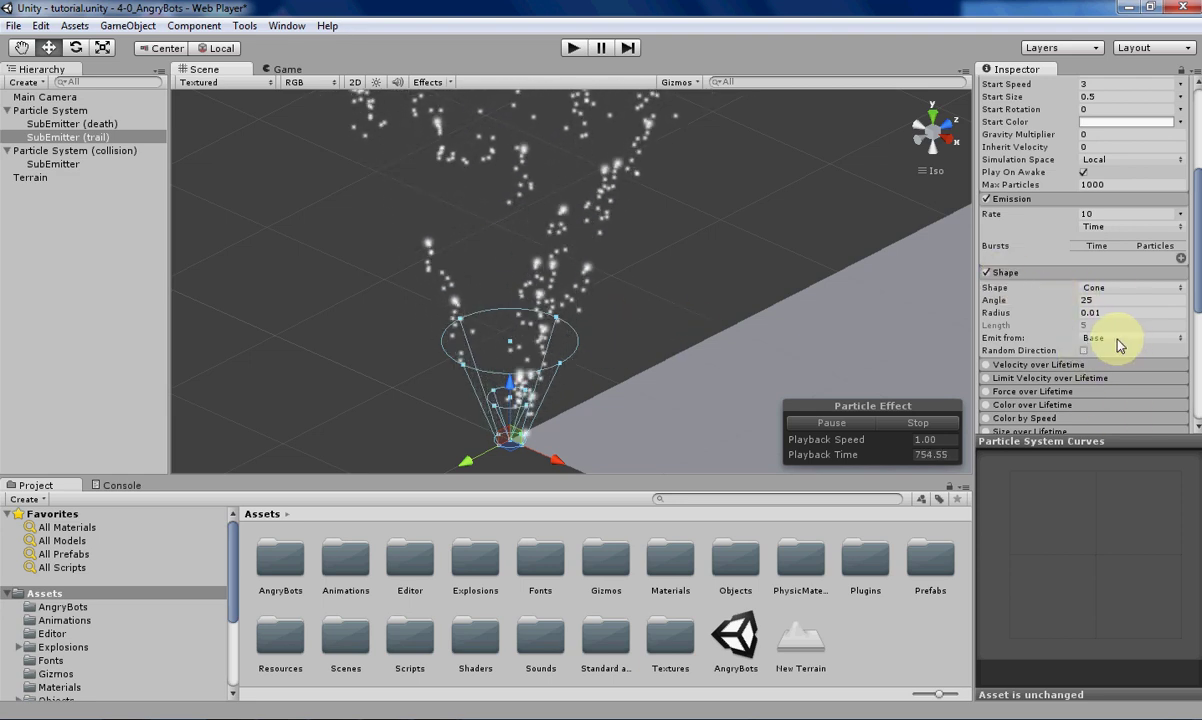
Review the main settings of SubEmitter (trail) and expand its Velocity over Lifetime module without enabling it.
scroll(1110, 342, "up", 2)
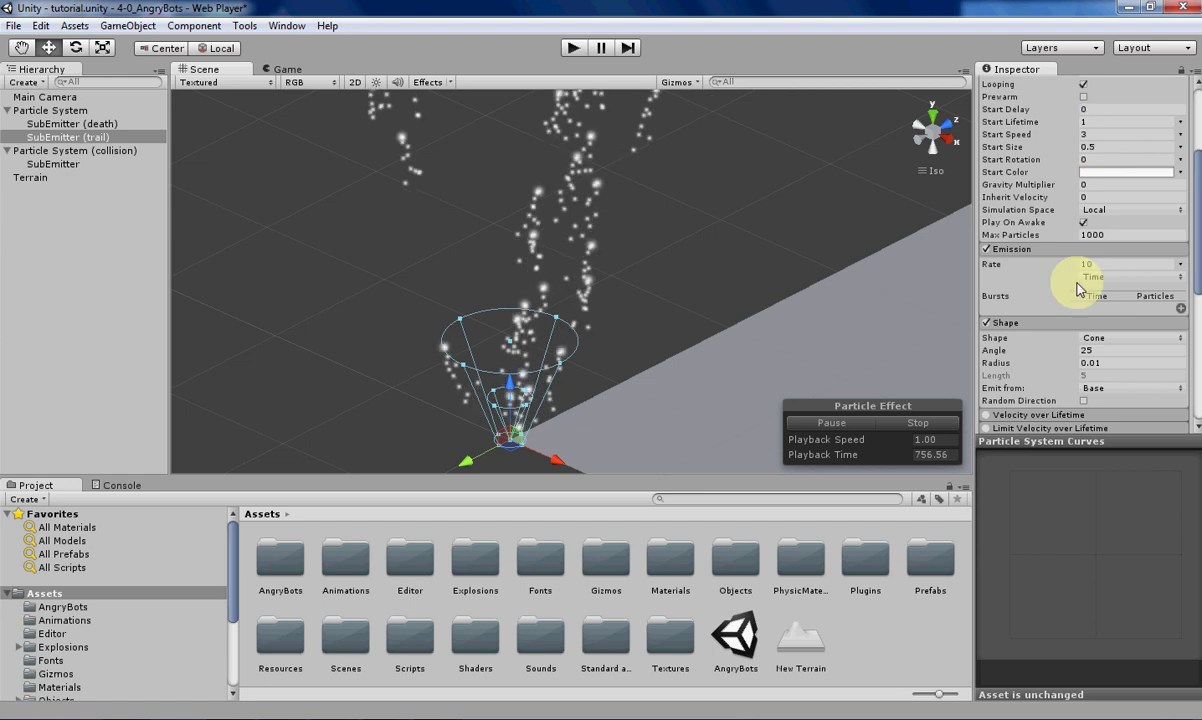
scroll(1078, 289, "down", 4)
left_click(1040, 314)
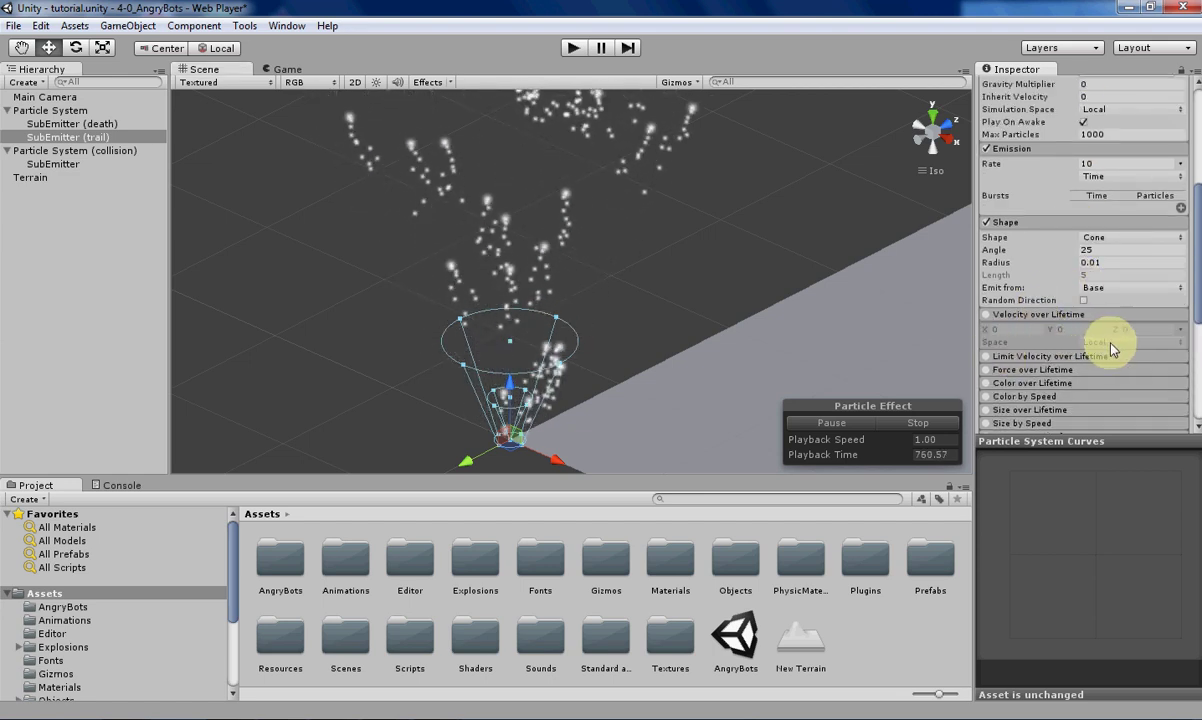
Inspect the particle trails up close and the complete effect from the emitter cone up to the death bursts.
scroll(561, 356, "up", 5)
middle_click_drag(422, 255, 561, 263)
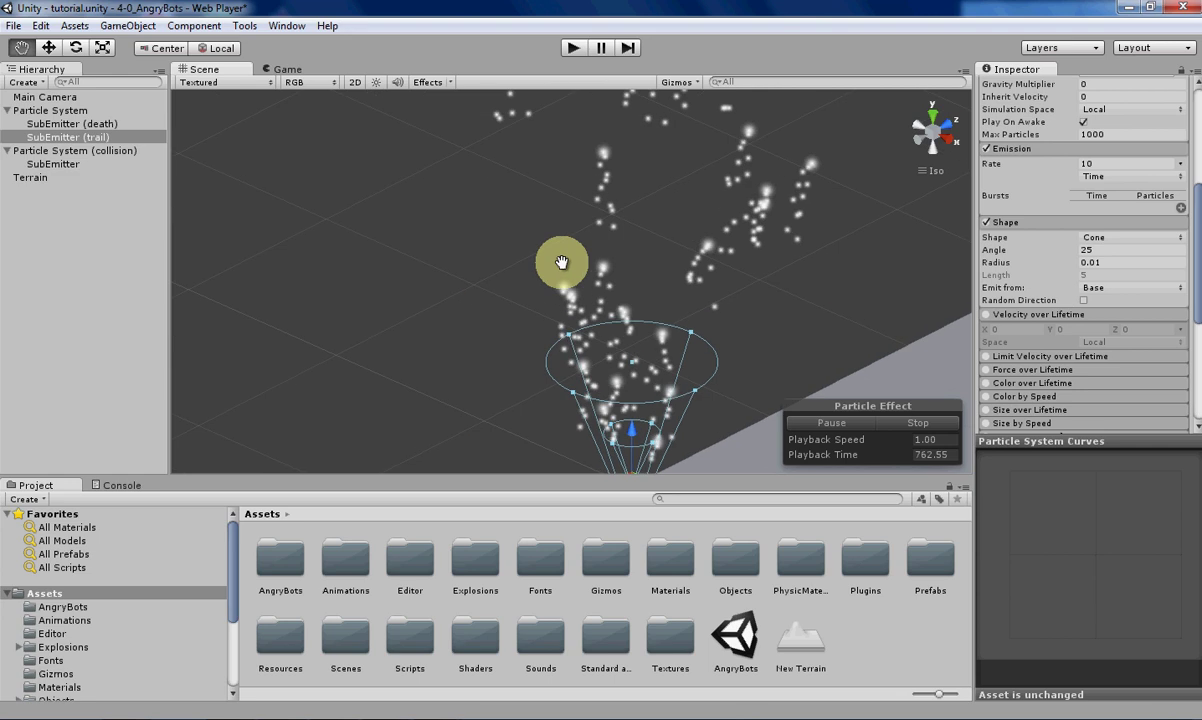
scroll(562, 265, "down", 8)
scroll(562, 264, "down", 3)
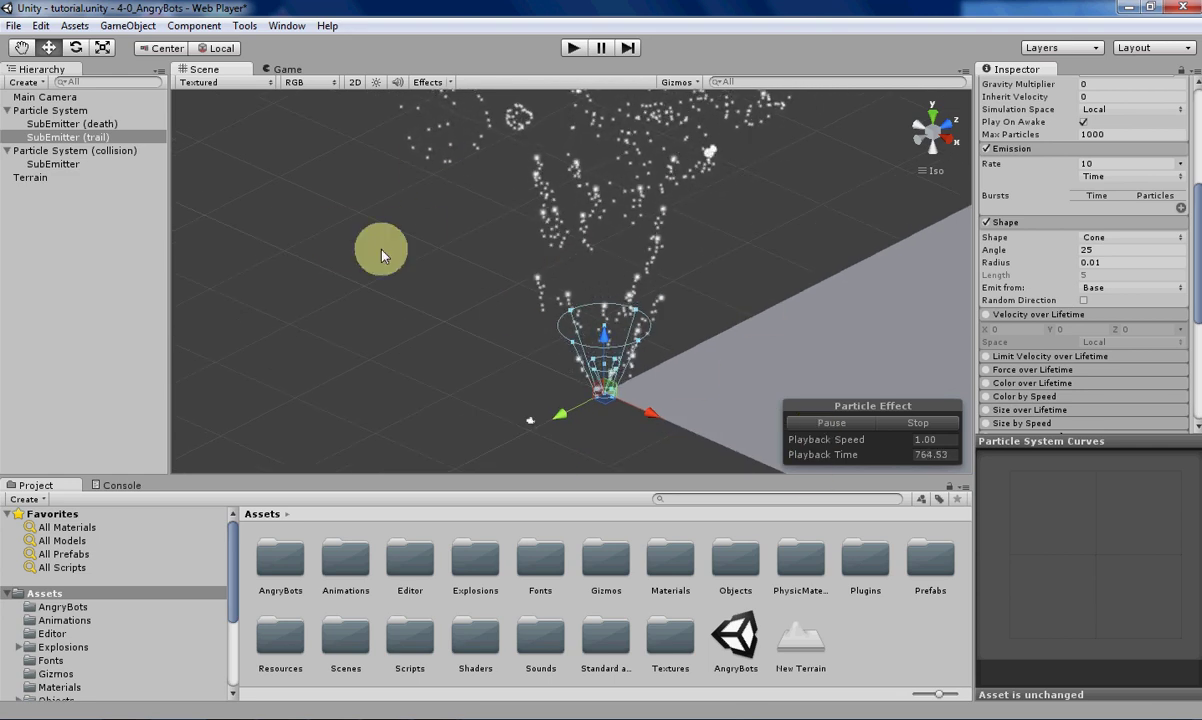
middle_click_drag(703, 313, 501, 340)
scroll(502, 333, "down", 4)
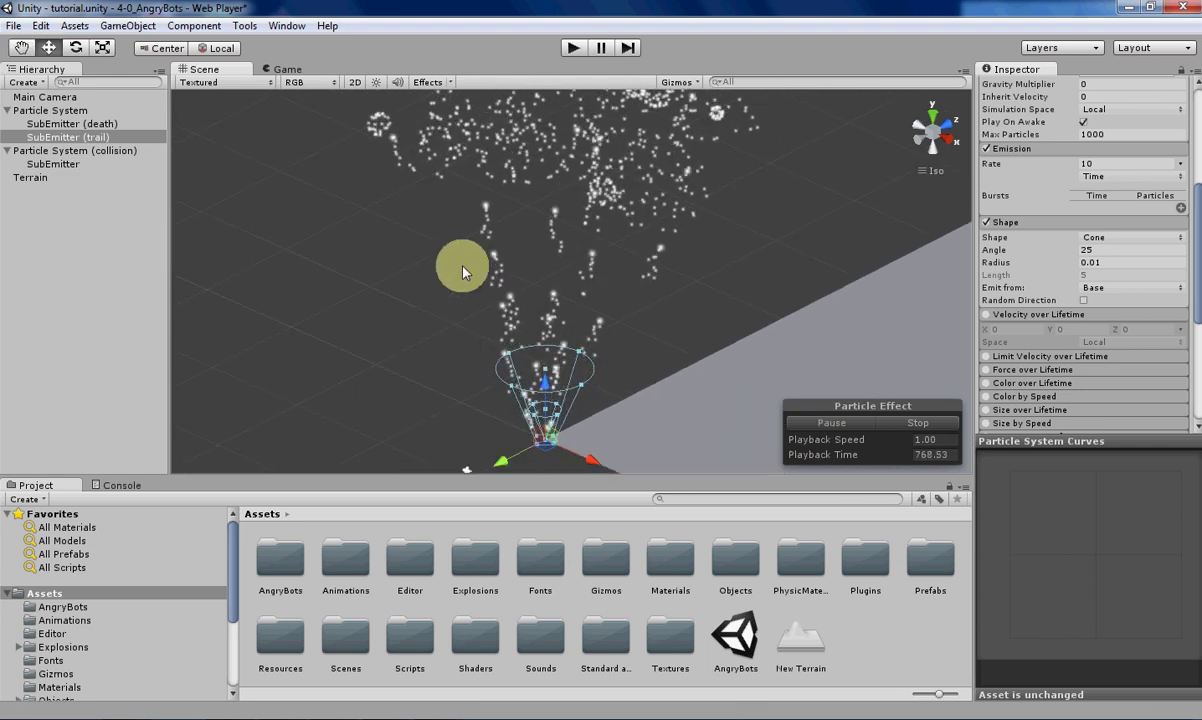
scroll(462, 267, "down", 4)
scroll(462, 267, "up", 3)
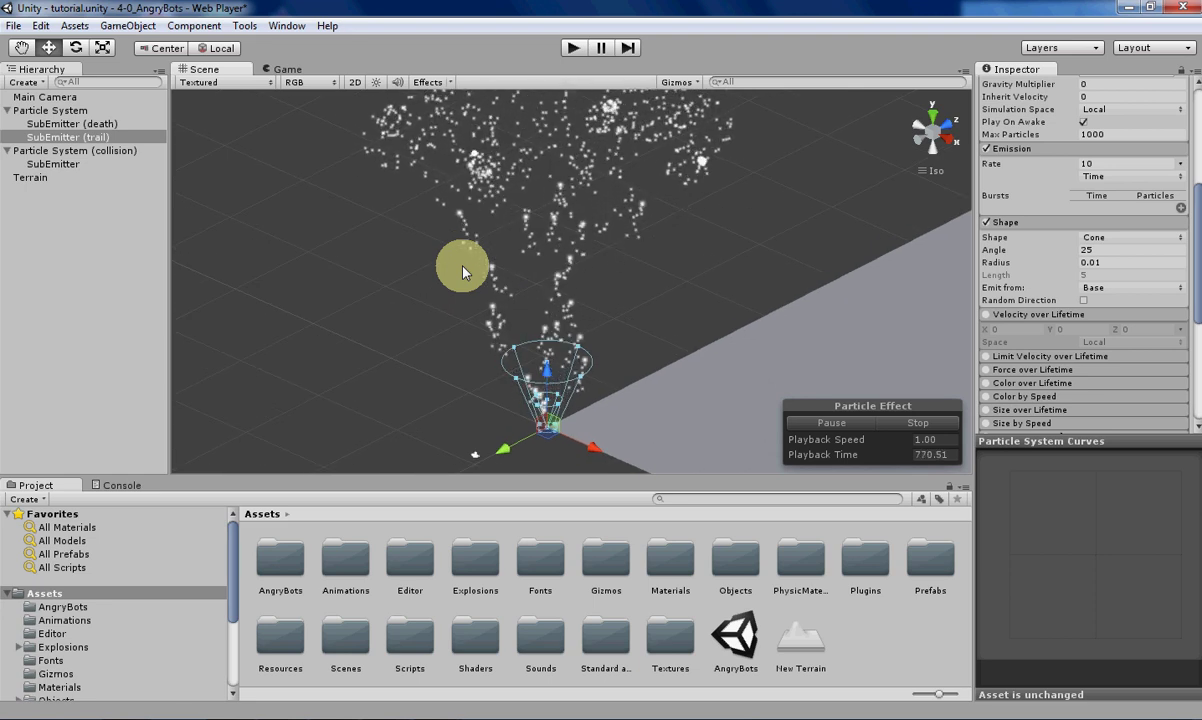